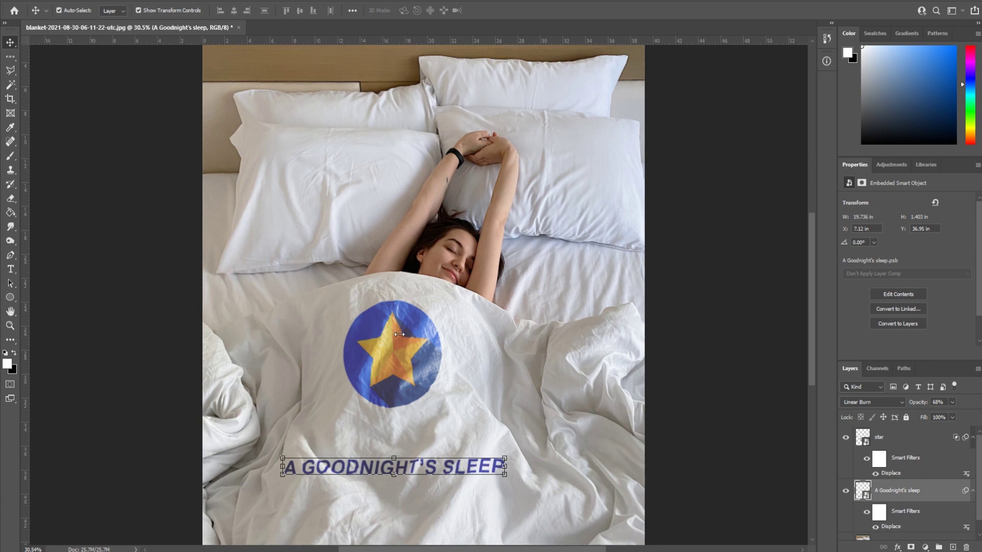
Delete the A GOODNIGHT'S SLEEP text layer and the star layer, leaving only Layer 0.
{"action": "left_click", "coordinate": [724, 381]}
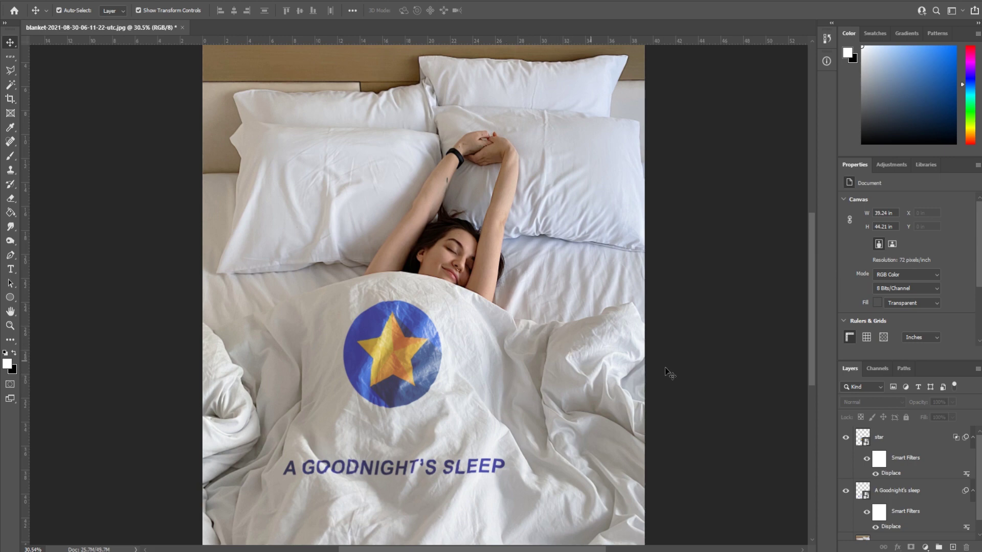
{"action": "left_click", "coordinate": [901, 491]}
{"action": "key", "text": "Delete"}
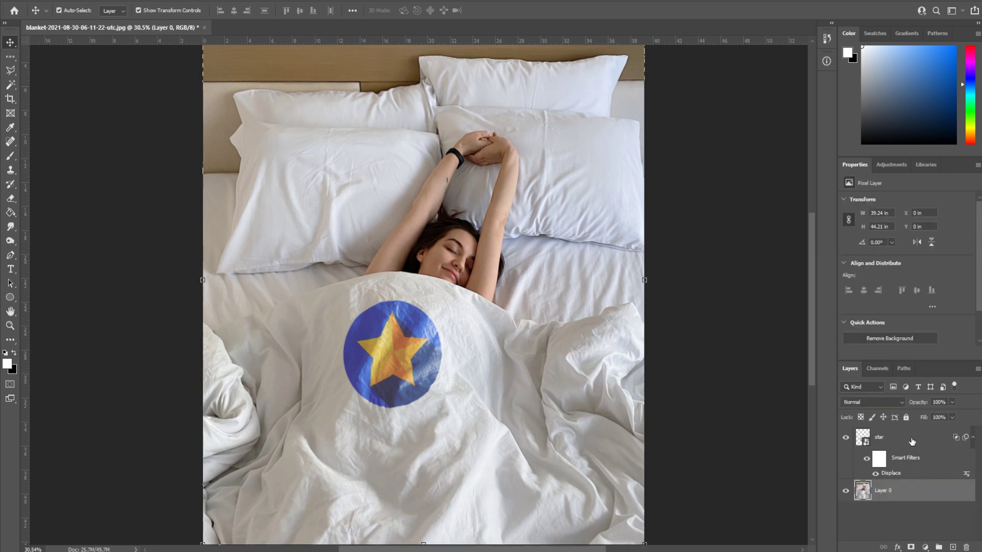
{"action": "left_click", "coordinate": [911, 442]}
{"action": "key", "text": "Delete"}
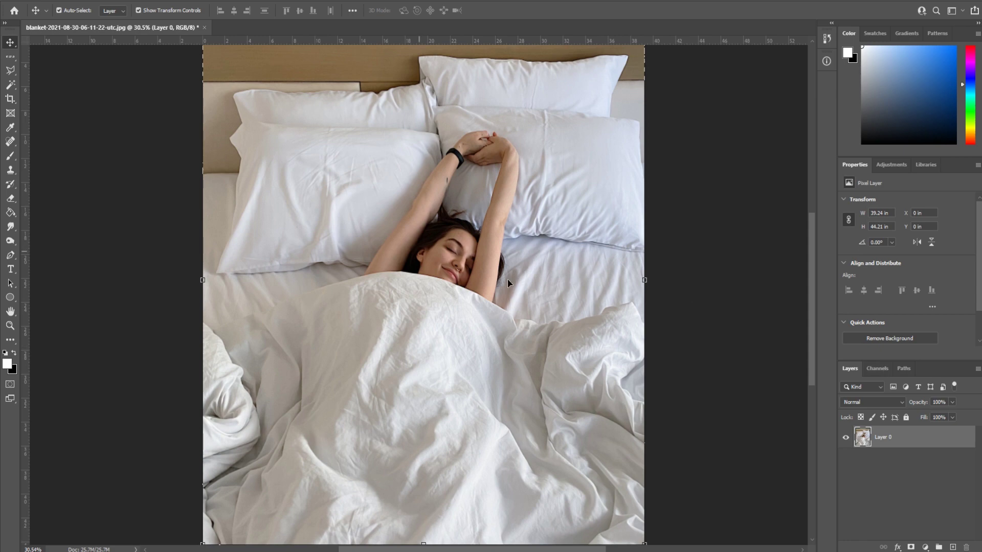
Compare the Red, Green and Blue channels and leave the Blue channel displayed.
{"action": "left_click", "coordinate": [885, 368]}
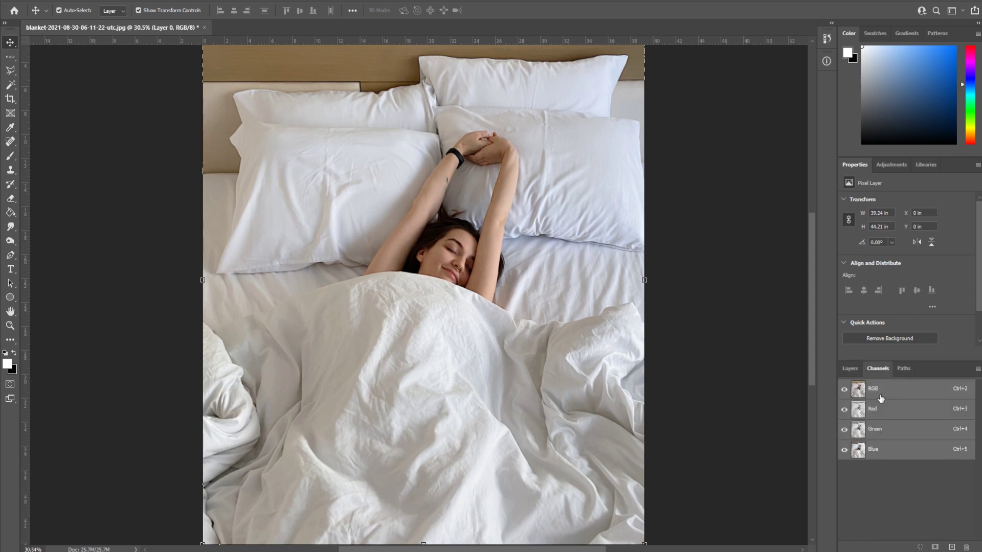
{"action": "left_click", "coordinate": [875, 415]}
{"action": "left_click", "coordinate": [874, 430]}
{"action": "left_click", "coordinate": [874, 448]}
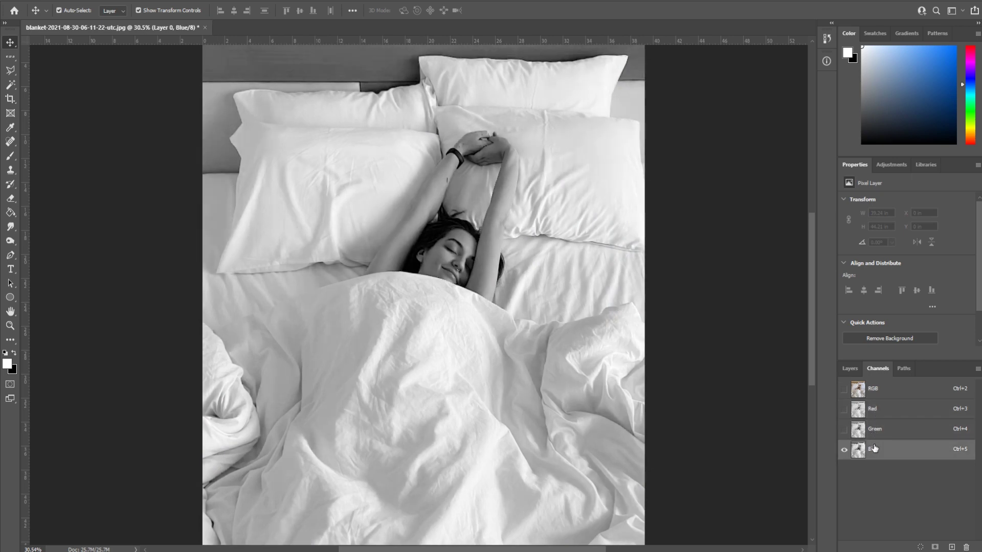
{"action": "left_click", "coordinate": [877, 426]}
{"action": "left_click", "coordinate": [878, 415]}
{"action": "left_click", "coordinate": [875, 449]}
{"action": "left_click", "coordinate": [850, 369]}
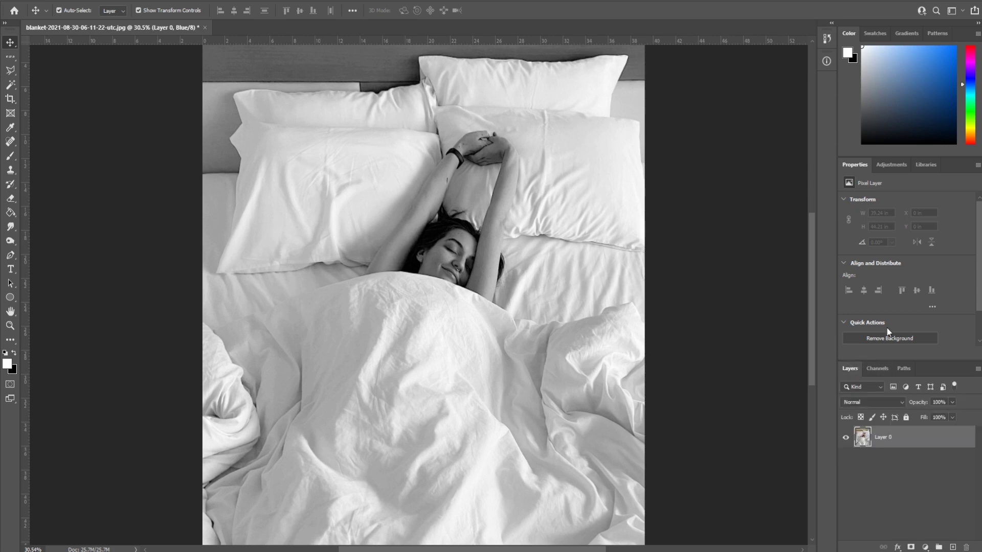
{"action": "left_click", "coordinate": [877, 369]}
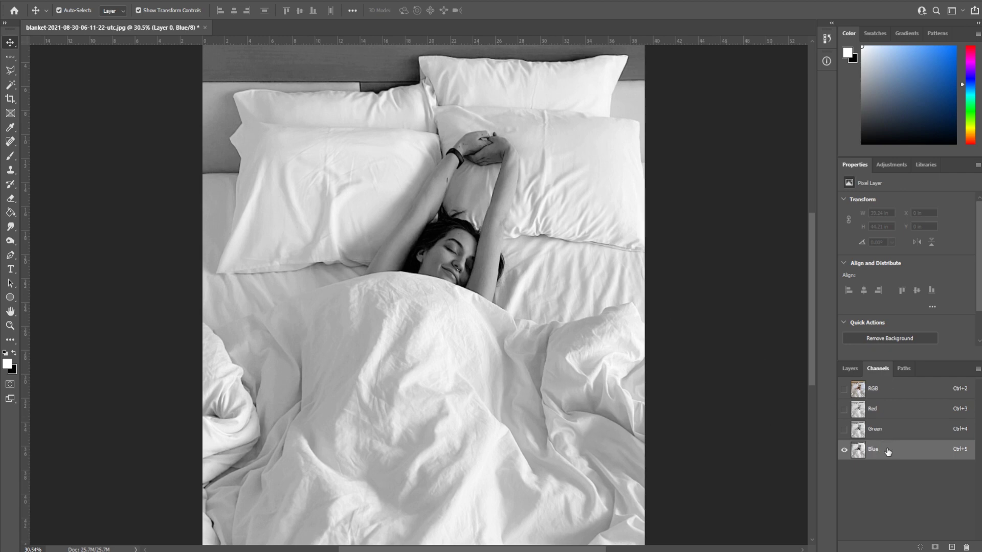
{"action": "left_click", "coordinate": [852, 366]}
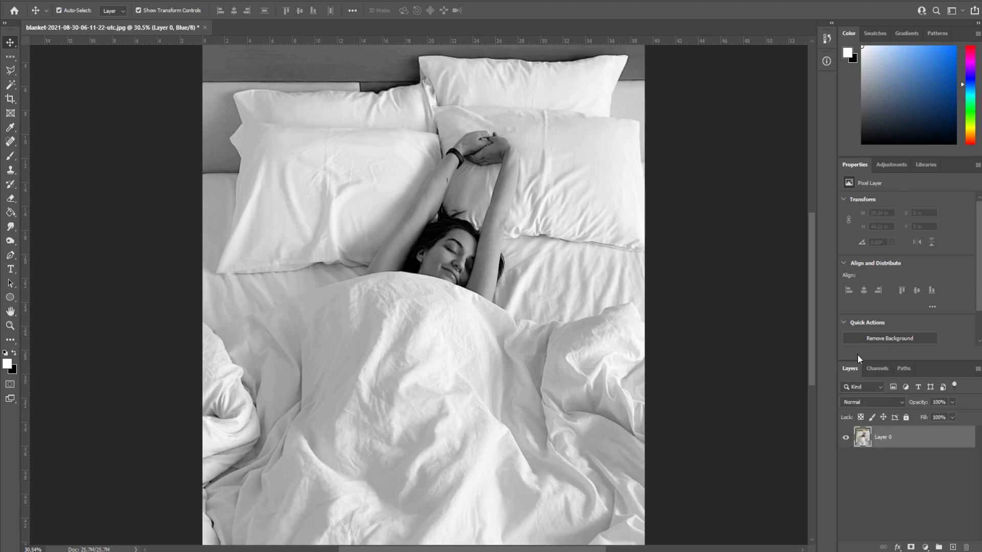
{"action": "left_click", "coordinate": [880, 371]}
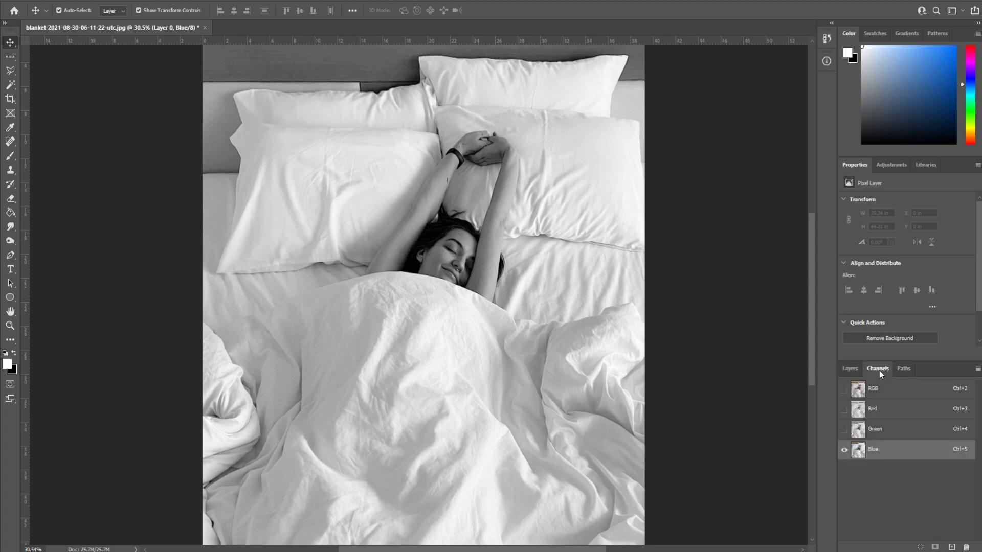
Duplicate the Blue channel into a new document named Displacement-Map 2.
{"action": "right_click", "coordinate": [881, 449]}
{"action": "left_click", "coordinate": [905, 454]}
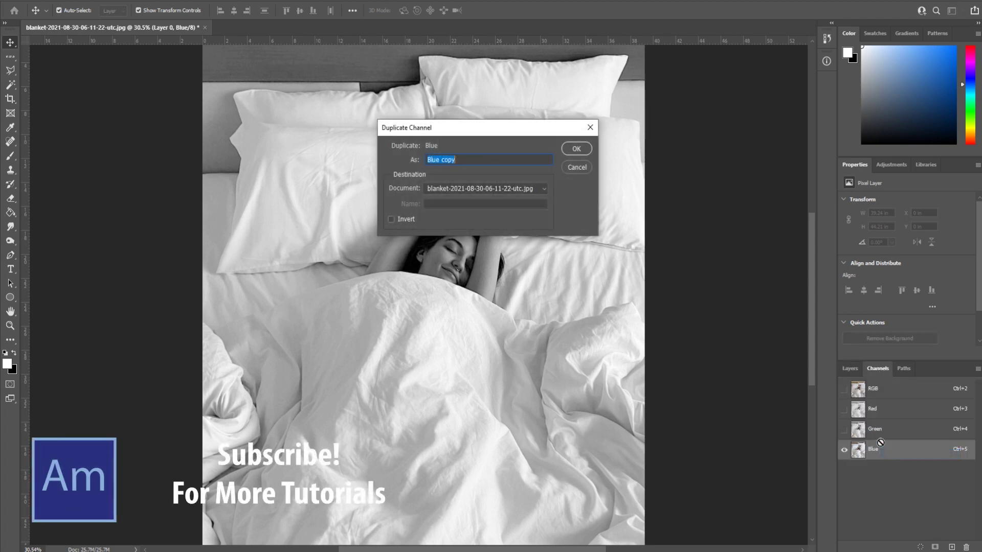
{"action": "left_click", "coordinate": [498, 189]}
{"action": "left_click", "coordinate": [490, 206]}
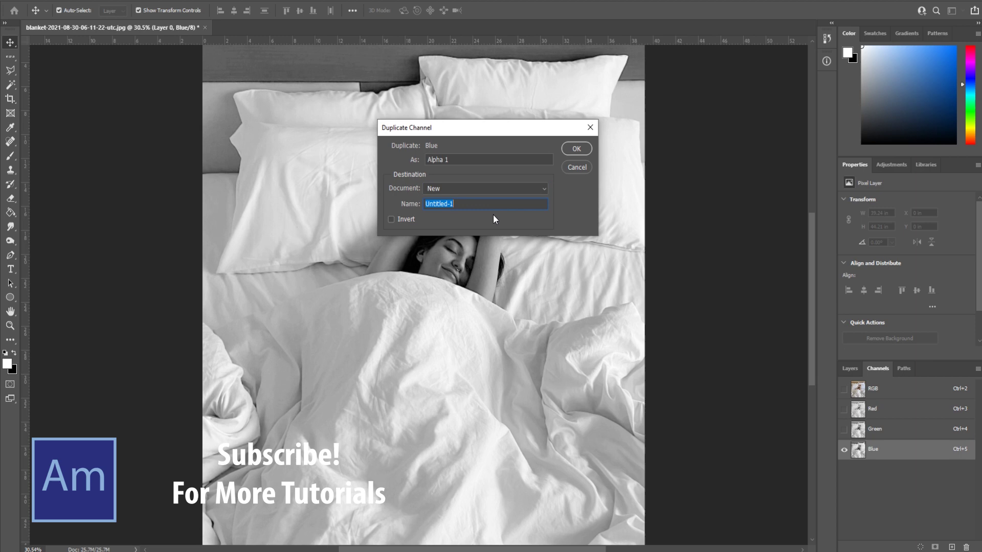
{"action": "type", "text": "Displacenm"}
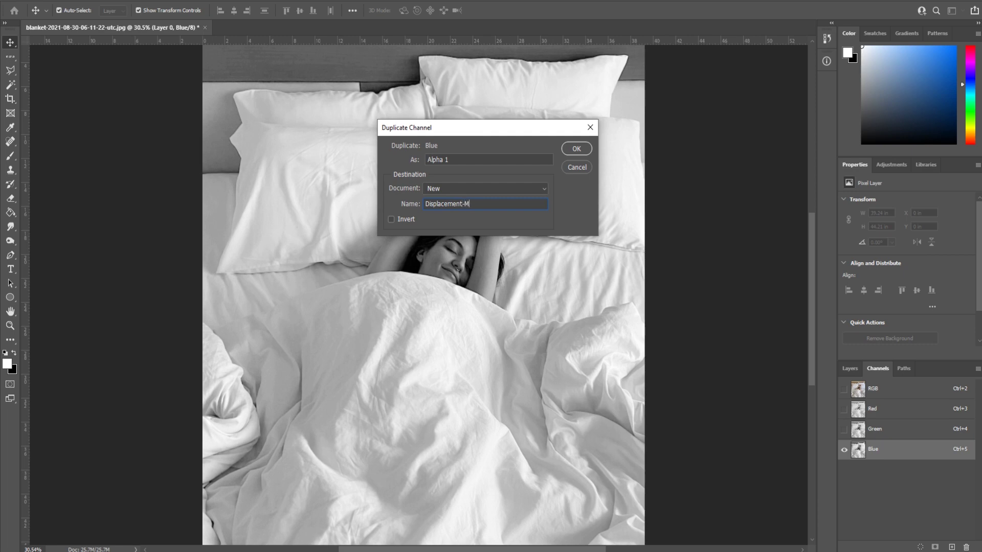
{"action": "left_click", "coordinate": [575, 149]}
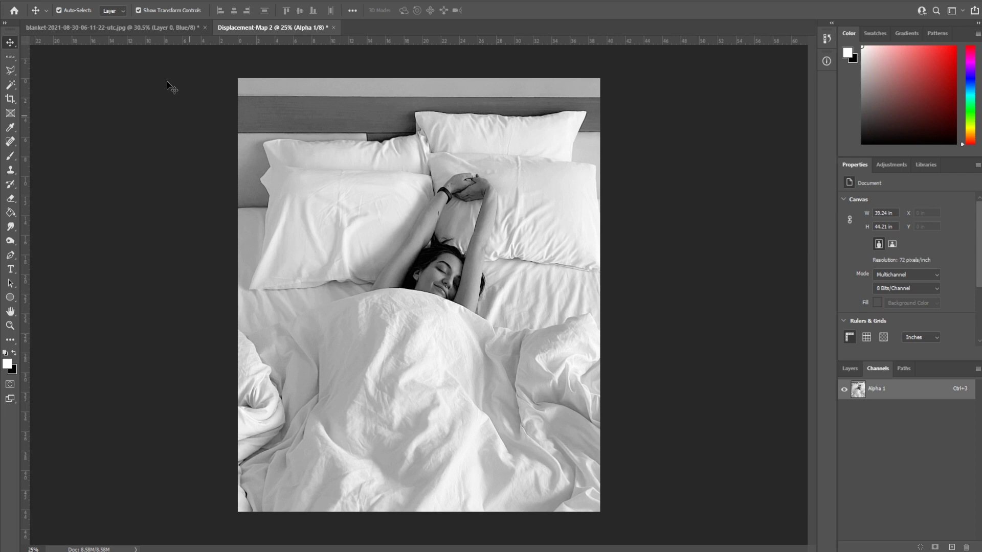
Set up a Gaussian Blur with a 3.0 pixel radius on the Displacement-Map 2 image.
{"action": "left_click", "coordinate": [136, 1]}
{"action": "mouse_move", "coordinate": [153, 143]}
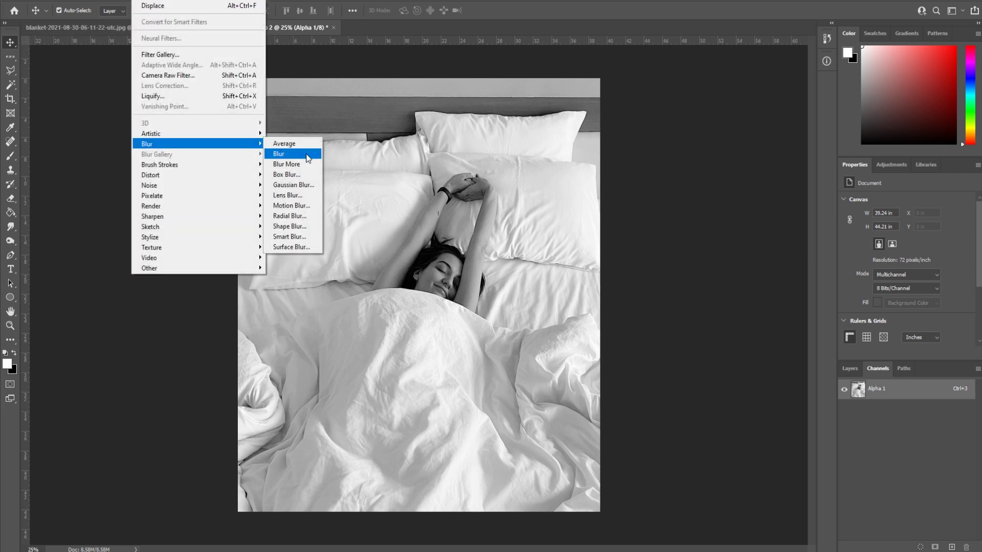
{"action": "left_click", "coordinate": [290, 184]}
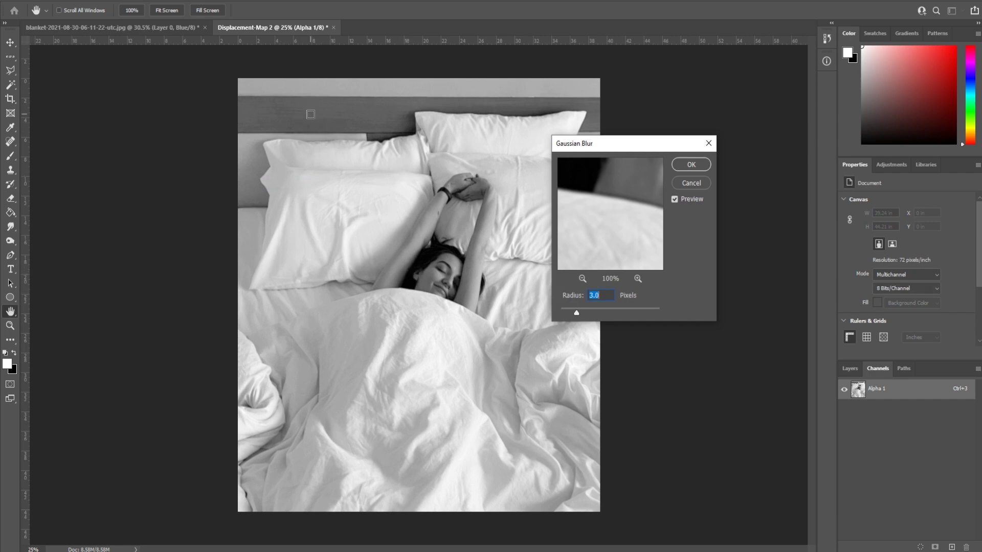
{"action": "left_click", "coordinate": [295, 110]}
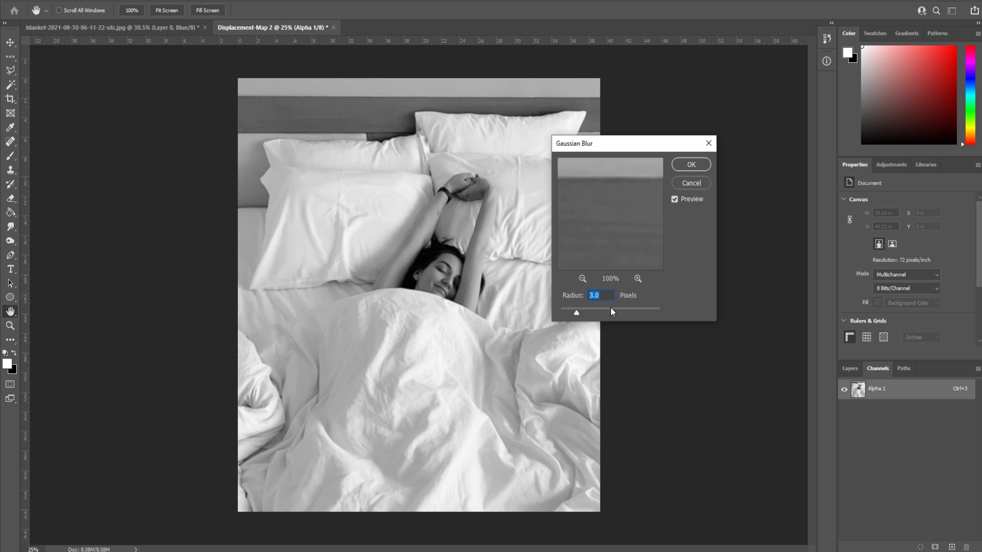
{"action": "type", "text": ".1"}
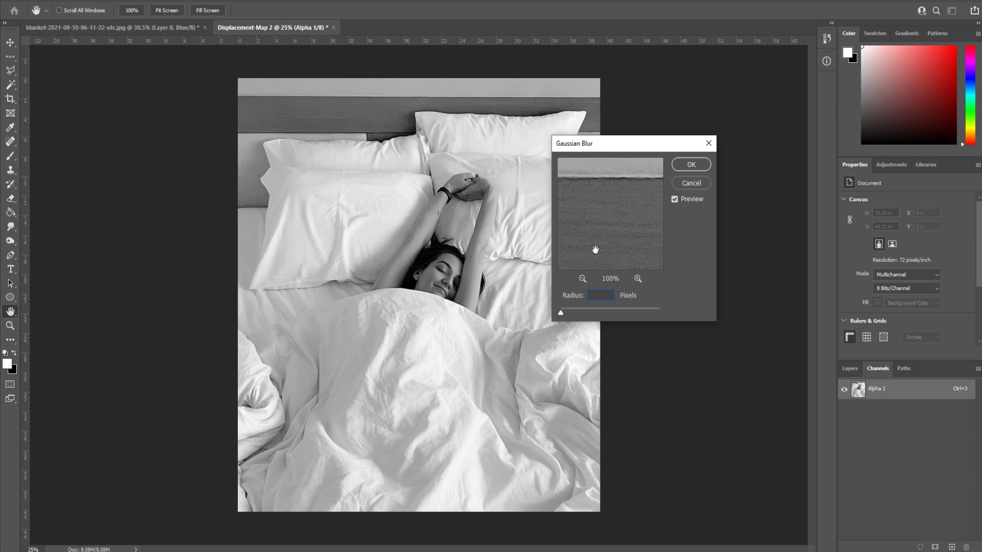
{"action": "type", "text": "1"}
{"action": "key", "text": "BackSpace"}
{"action": "type", "text": "3"}
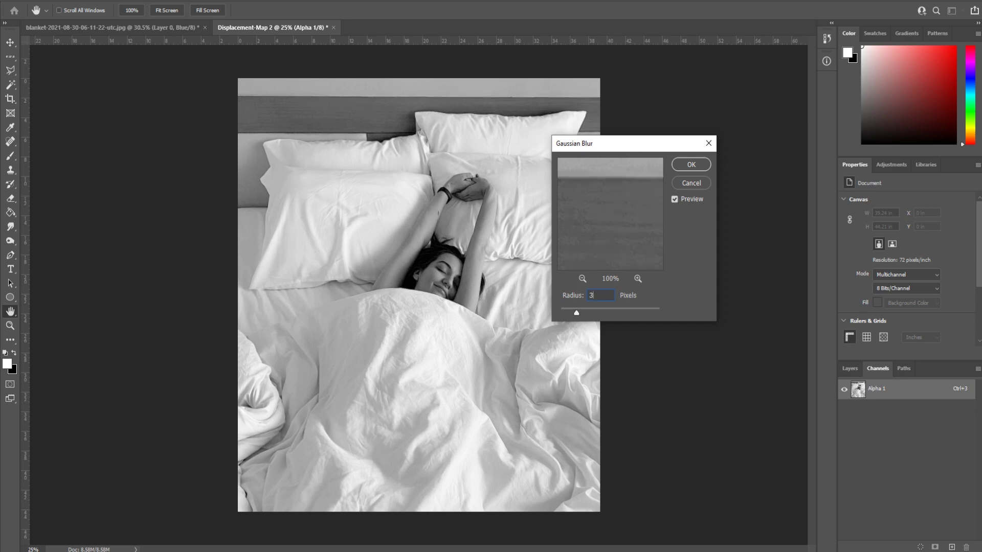
{"action": "left_click_drag", "start_coordinate": [585, 225], "coordinate": [605, 195]}
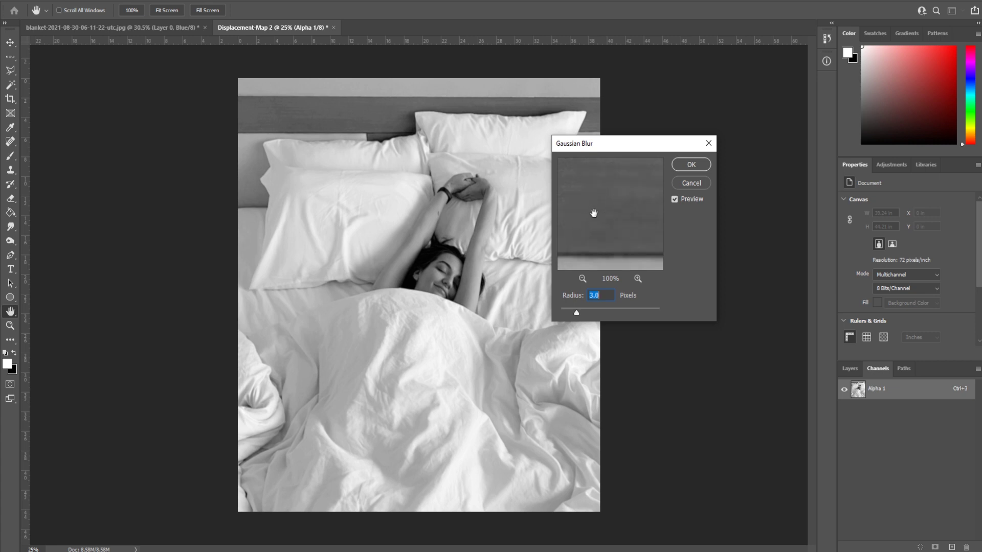
Apply the blur, save the map as Displacement-Map 2.psd, and return to the blanket photo.
{"action": "left_click", "coordinate": [690, 165]}
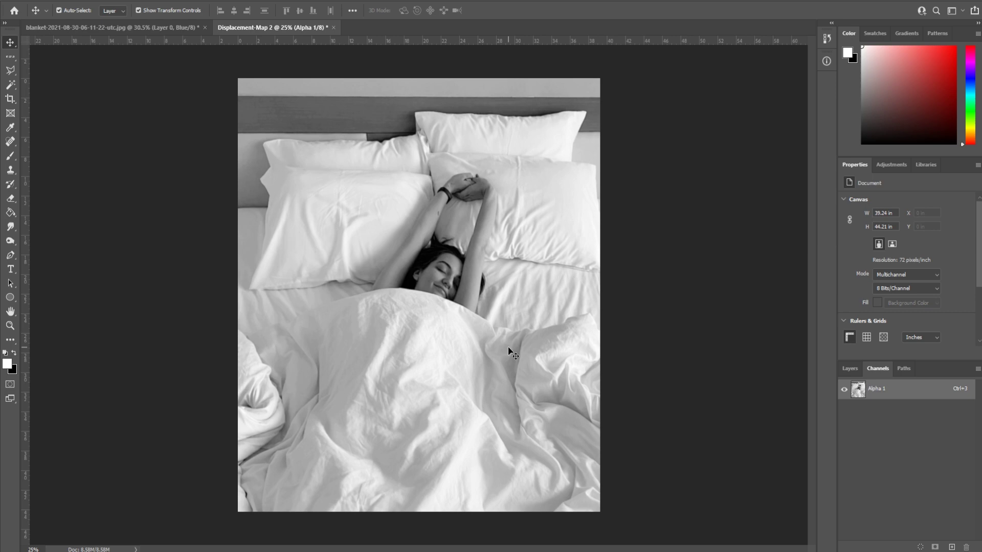
{"action": "key", "text": "ctrl+shift+s"}
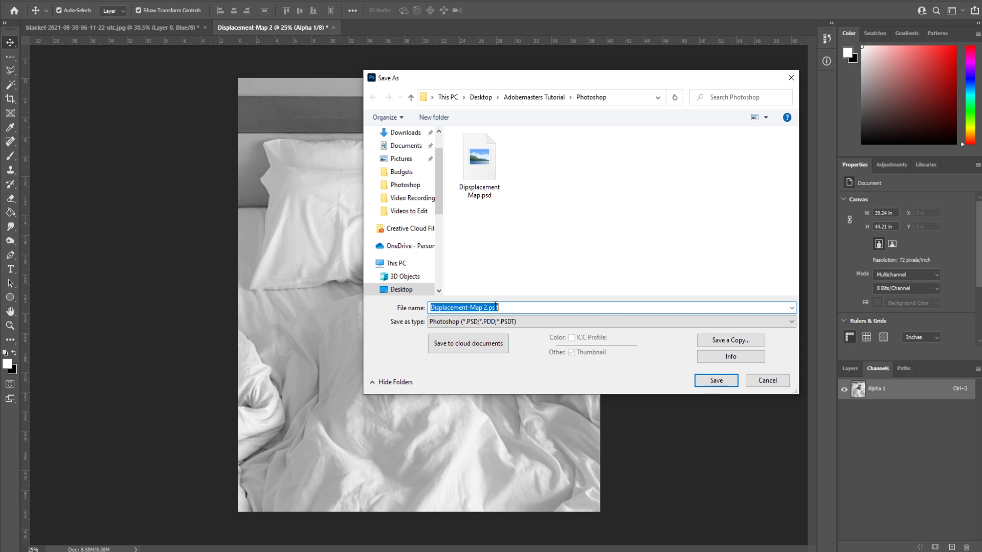
{"action": "left_click_drag", "start_coordinate": [489, 307], "coordinate": [392, 300]}
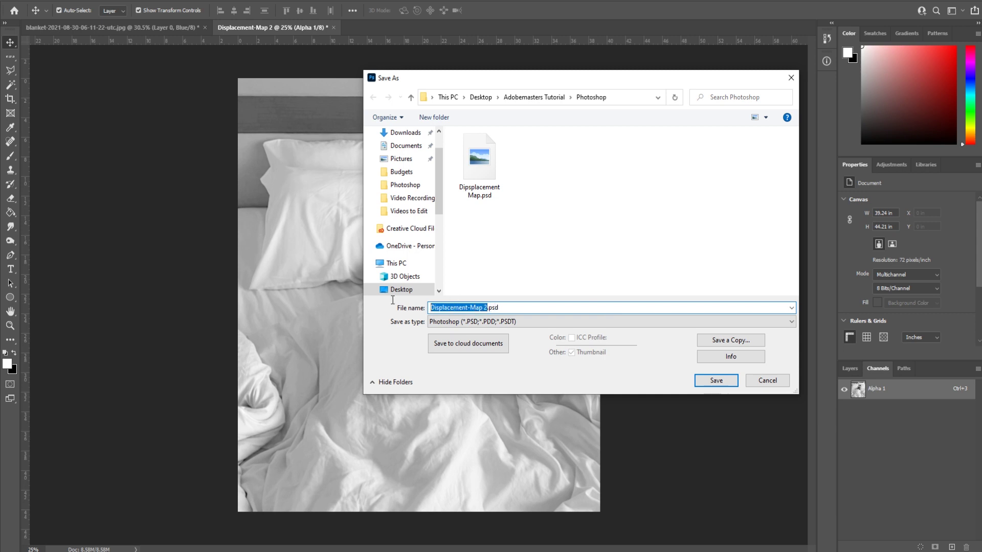
{"action": "left_click", "coordinate": [731, 381]}
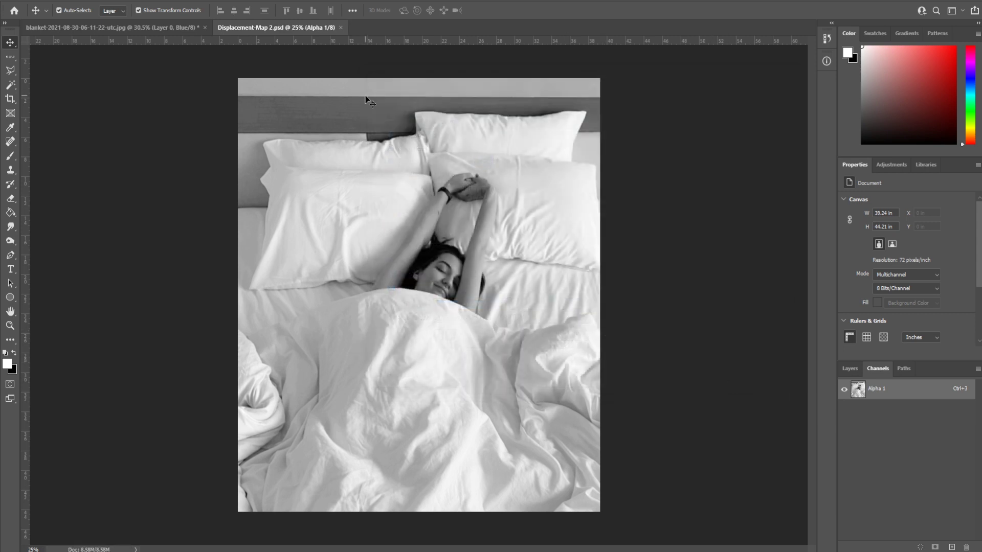
{"action": "left_click", "coordinate": [146, 34]}
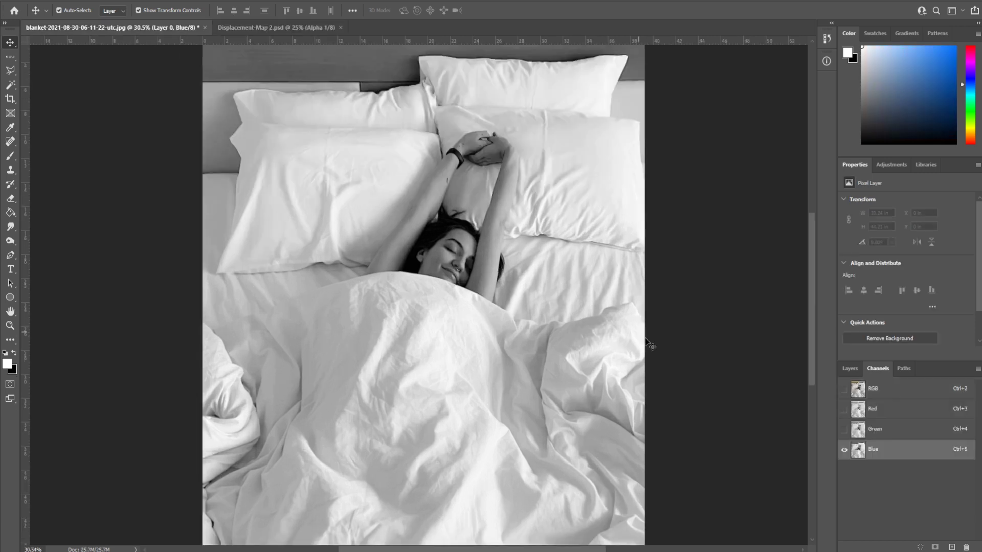
Place star.png from the Downloads folder onto the blanket photo as a new layer.
{"action": "left_click", "coordinate": [850, 369]}
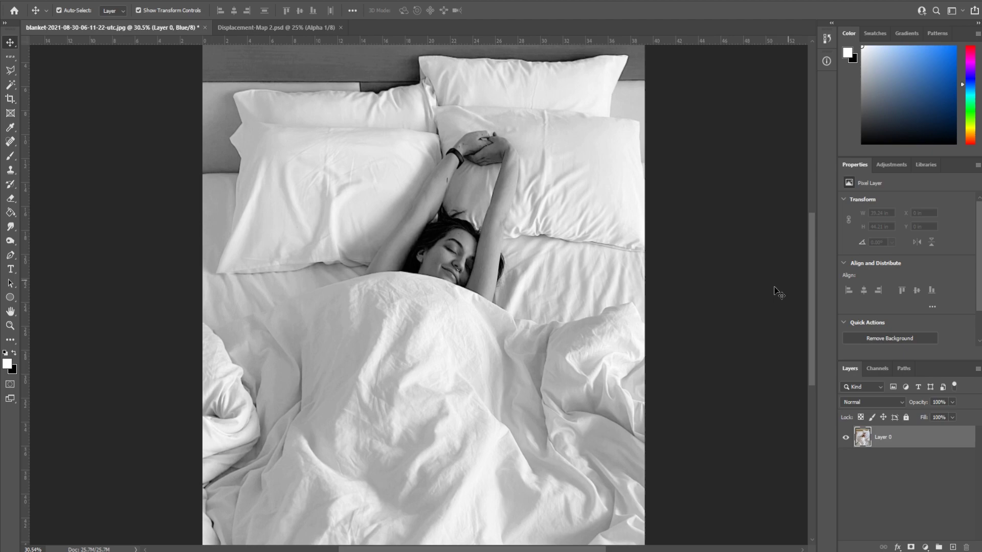
{"action": "left_click", "coordinate": [268, 551]}
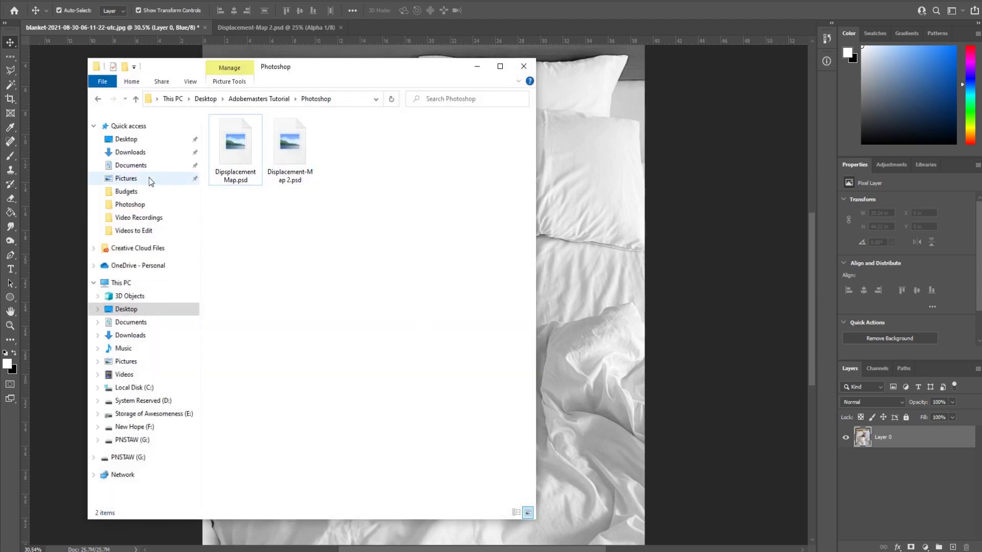
{"action": "left_click", "coordinate": [134, 152]}
{"action": "left_click", "coordinate": [236, 151]}
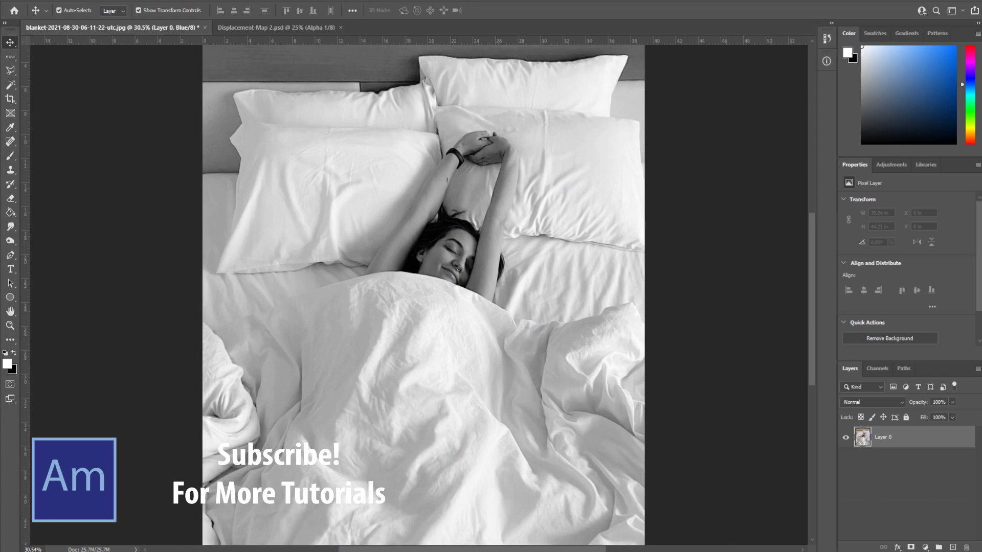
{"action": "left_click_drag", "start_coordinate": [767, 302], "coordinate": [431, 326]}
{"action": "key", "text": "Return"}
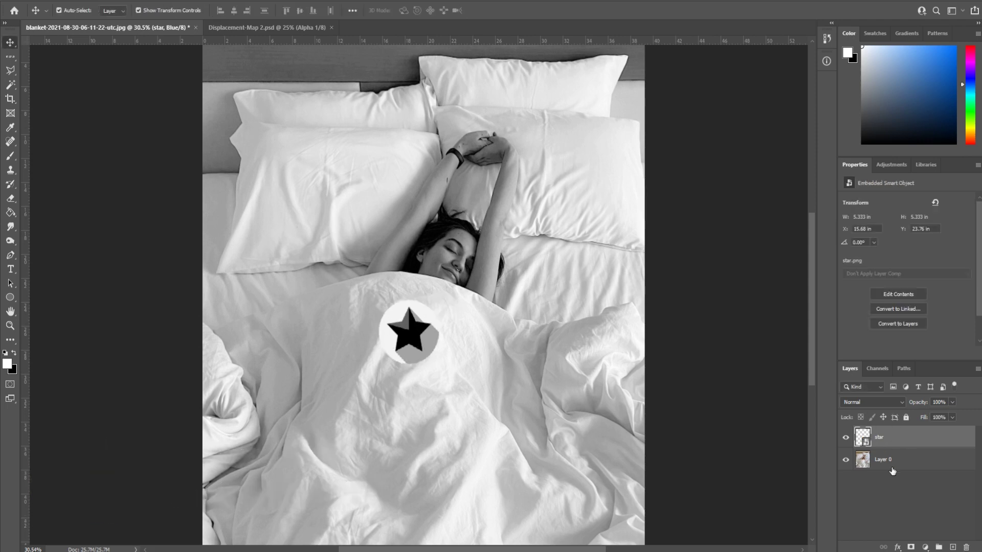
Select the star layer and move the star into position on the blanket.
{"action": "left_click", "coordinate": [888, 464]}
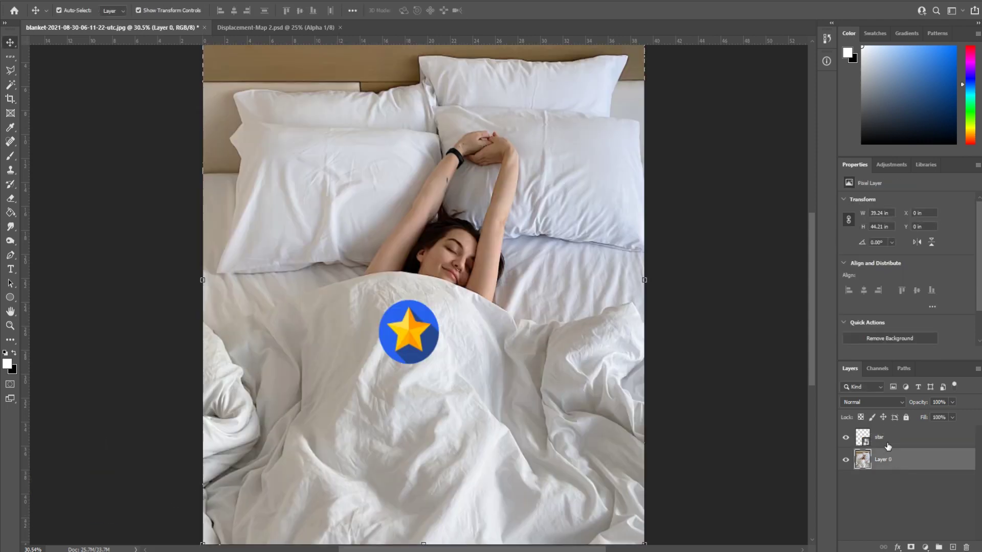
{"action": "left_click", "coordinate": [878, 370]}
{"action": "left_click", "coordinate": [849, 368]}
{"action": "left_click", "coordinate": [882, 438]}
{"action": "left_click", "coordinate": [878, 370]}
{"action": "left_click", "coordinate": [849, 368]}
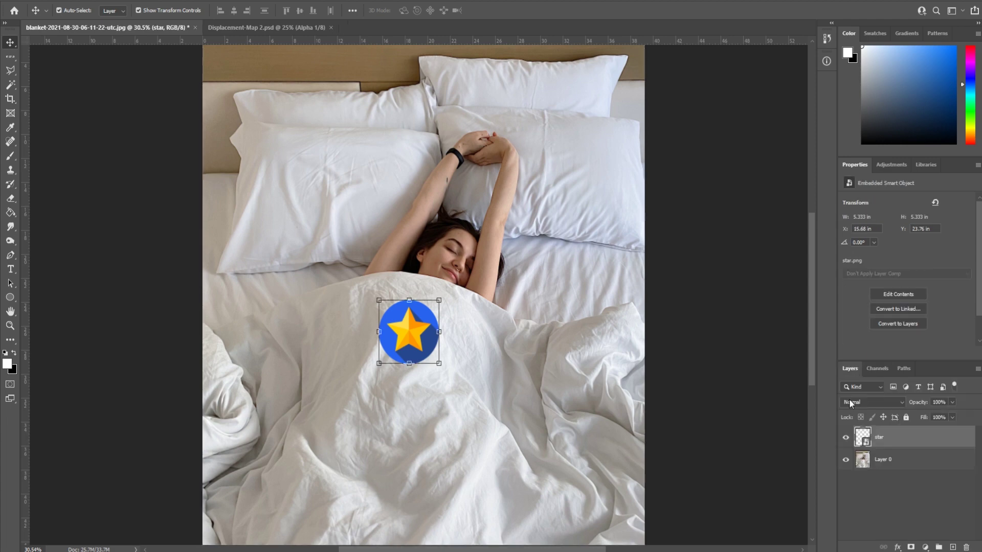
{"action": "left_click_drag", "start_coordinate": [409, 340], "coordinate": [489, 412]}
Scale the star up to about 190% and nudge it slightly right below the chin.
{"action": "left_click", "coordinate": [434, 363]}
{"action": "left_click_drag", "start_coordinate": [472, 363], "coordinate": [447, 359]}
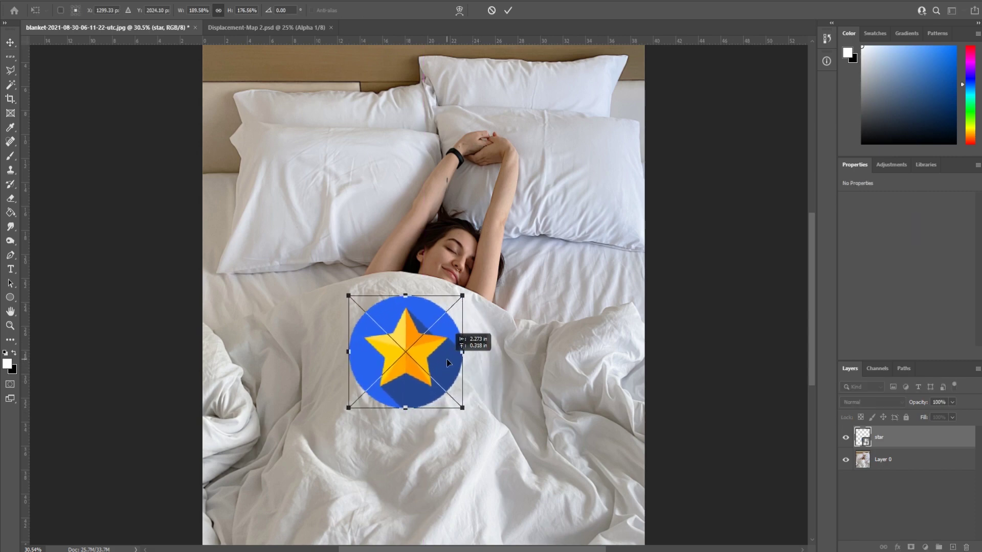
{"action": "key", "text": "Return"}
{"action": "left_click", "coordinate": [513, 376]}
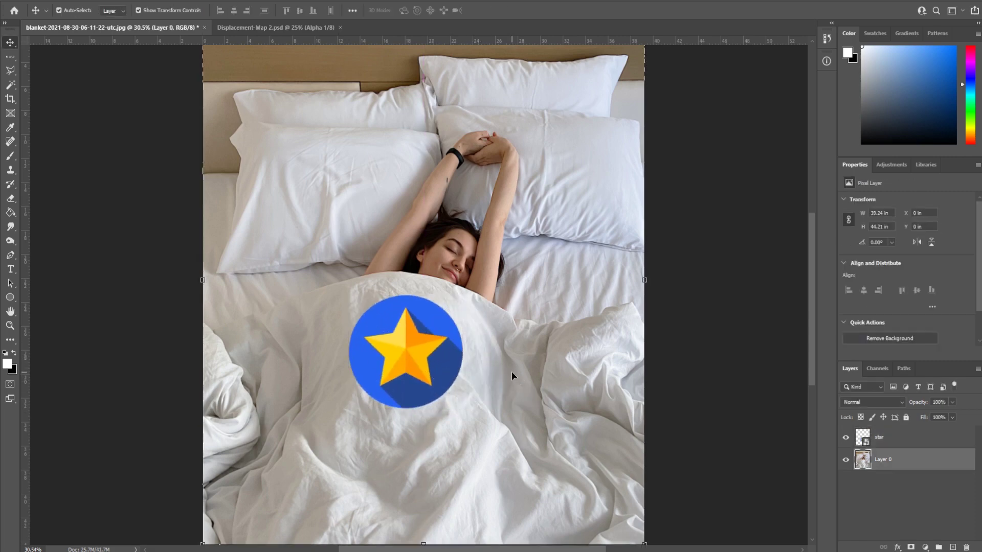
{"action": "left_click_drag", "start_coordinate": [431, 368], "coordinate": [427, 364]}
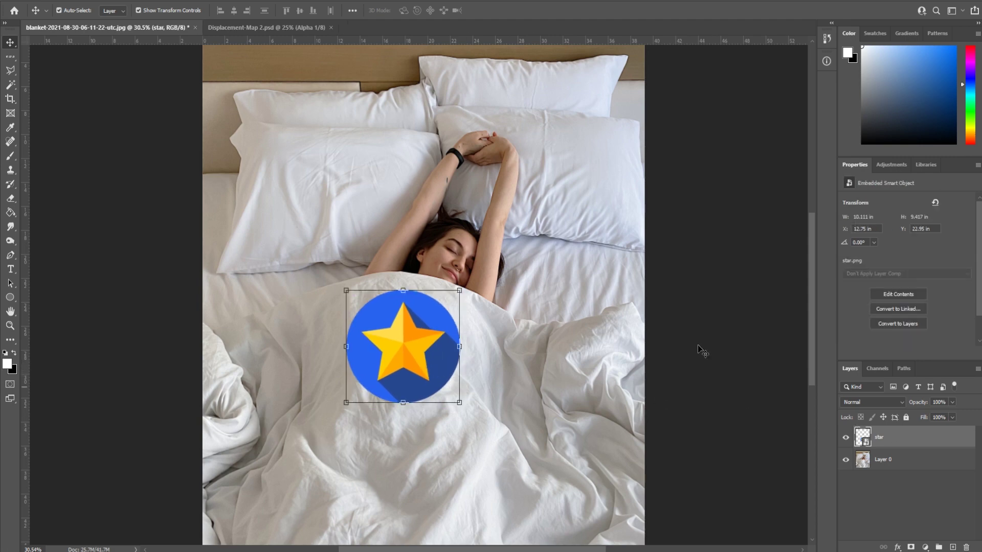
{"action": "left_click", "coordinate": [146, 1]}
Apply a Displace filter at scale 15 to the star using Displacement-Map 2.psd.
{"action": "mouse_move", "coordinate": [175, 179]}
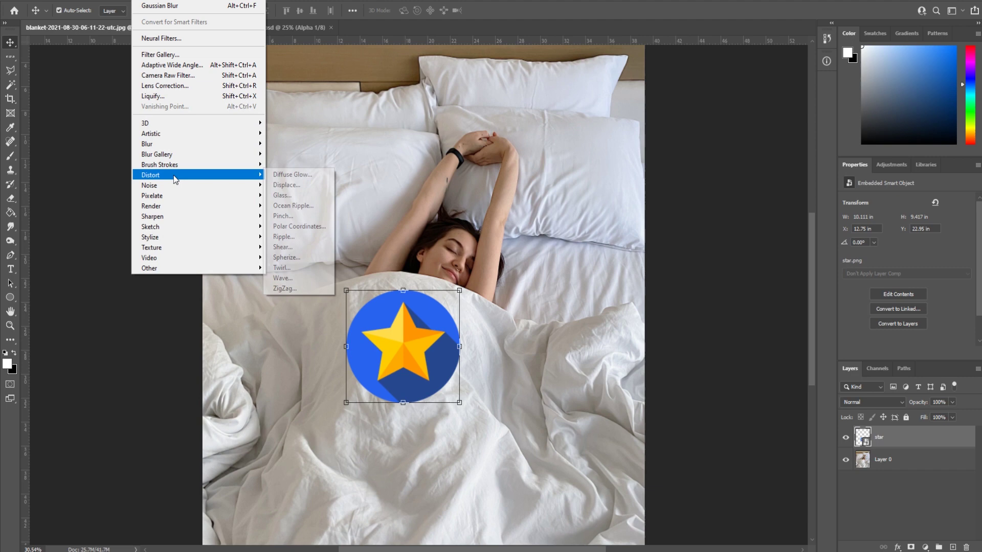
{"action": "left_click", "coordinate": [286, 184]}
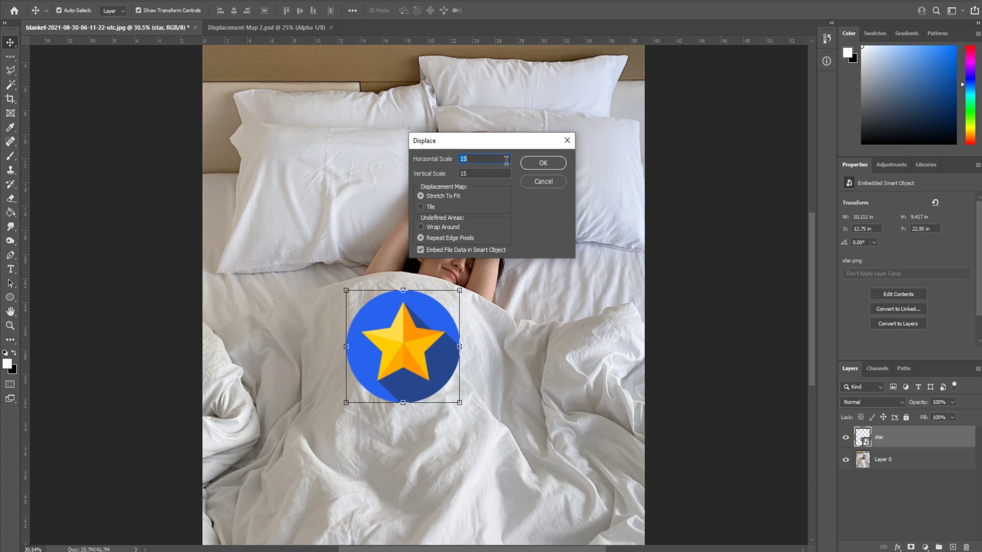
{"action": "left_click", "coordinate": [543, 164]}
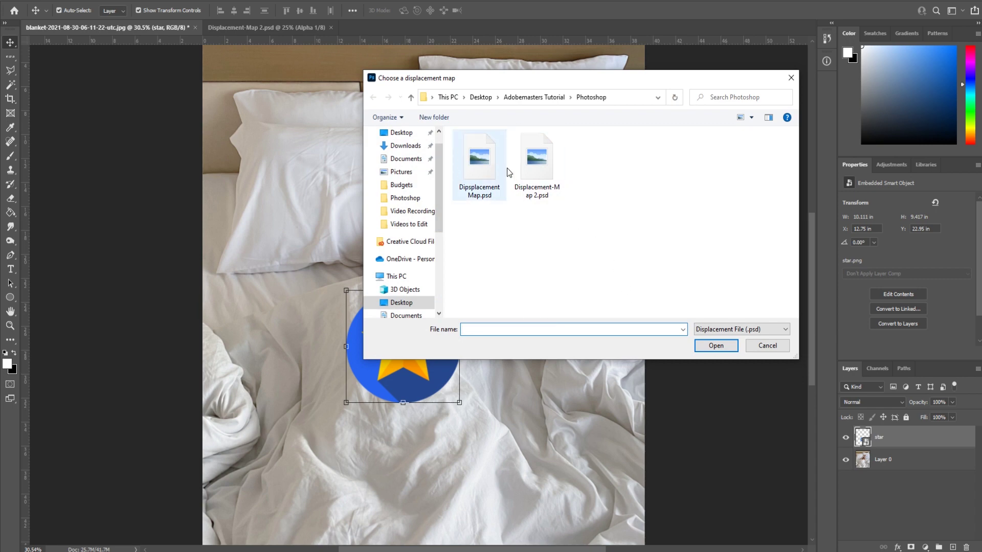
{"action": "left_click", "coordinate": [535, 185]}
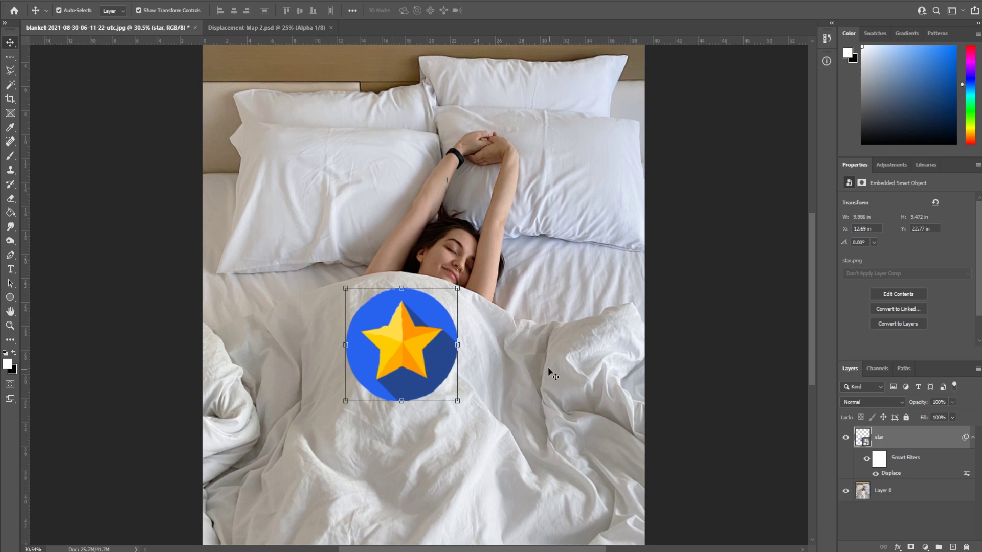
Lower the star layer's opacity to 75% and zoom in to check the wrinkles showing through.
{"action": "left_click", "coordinate": [952, 403]}
{"action": "left_click_drag", "start_coordinate": [943, 413], "coordinate": [941, 415]}
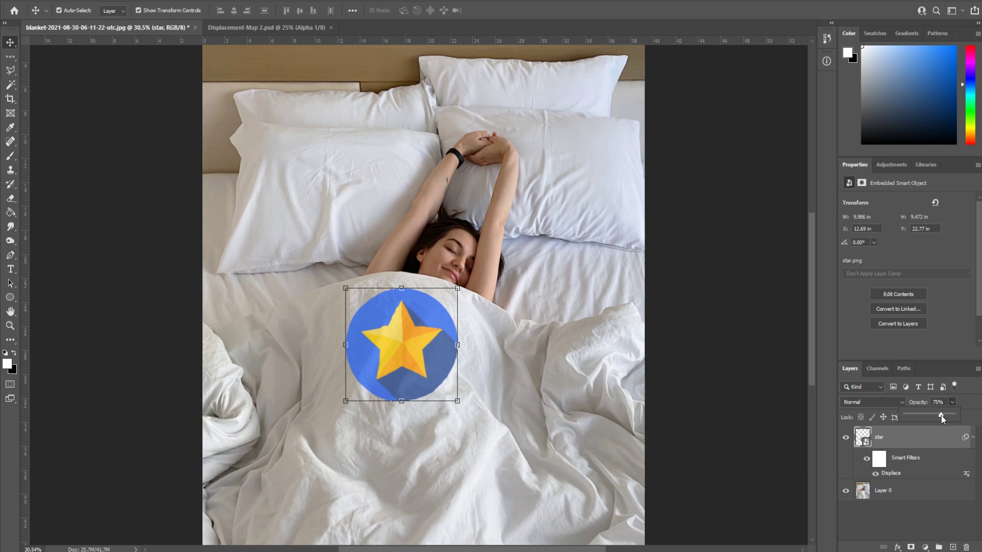
{"action": "left_click", "coordinate": [875, 506]}
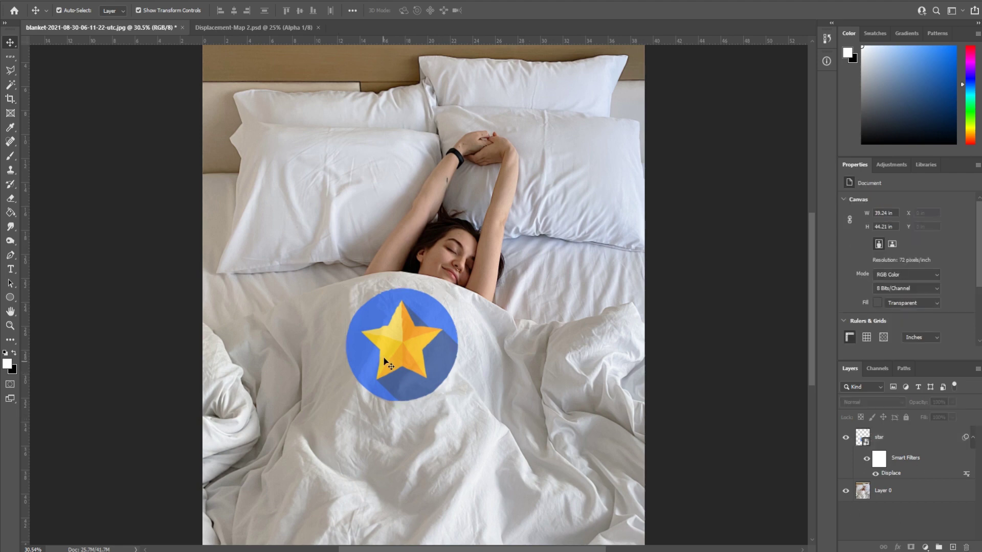
{"action": "scroll", "coordinate": [391, 330], "scroll_direction": "up", "scroll_amount": 5}
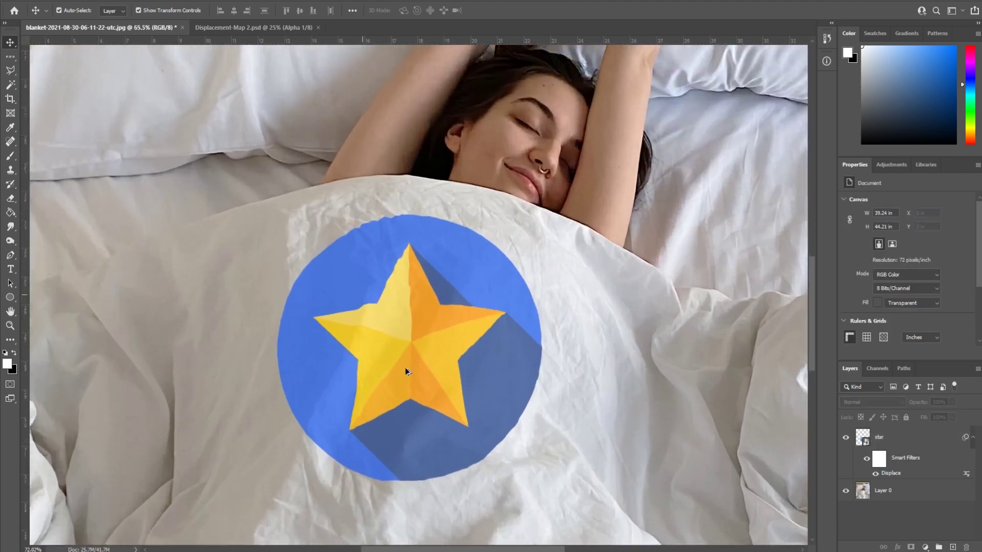
{"action": "scroll", "coordinate": [405, 371], "scroll_direction": "up", "scroll_amount": 2}
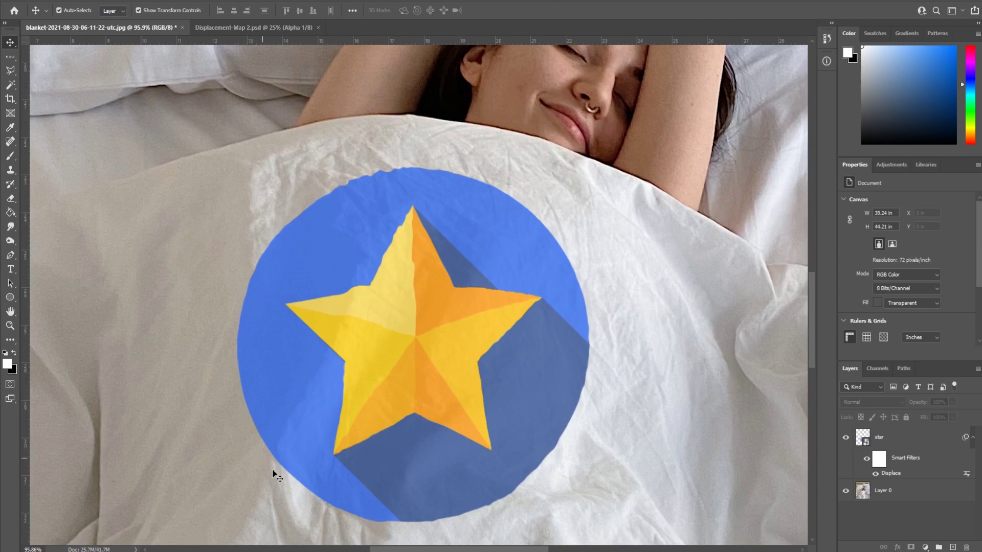
{"action": "scroll", "coordinate": [490, 421], "scroll_direction": "down", "scroll_amount": 2}
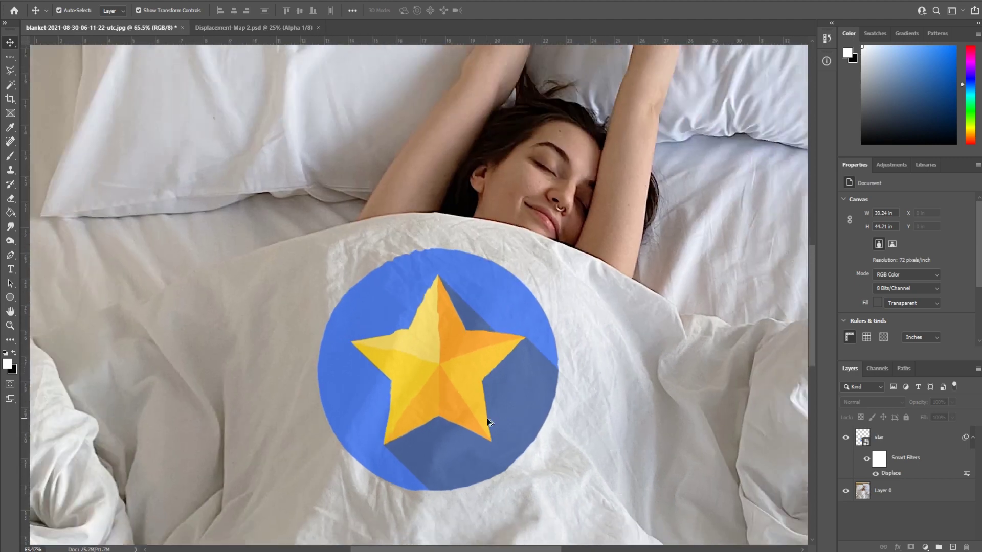
{"action": "scroll", "coordinate": [487, 418], "scroll_direction": "down", "scroll_amount": 3}
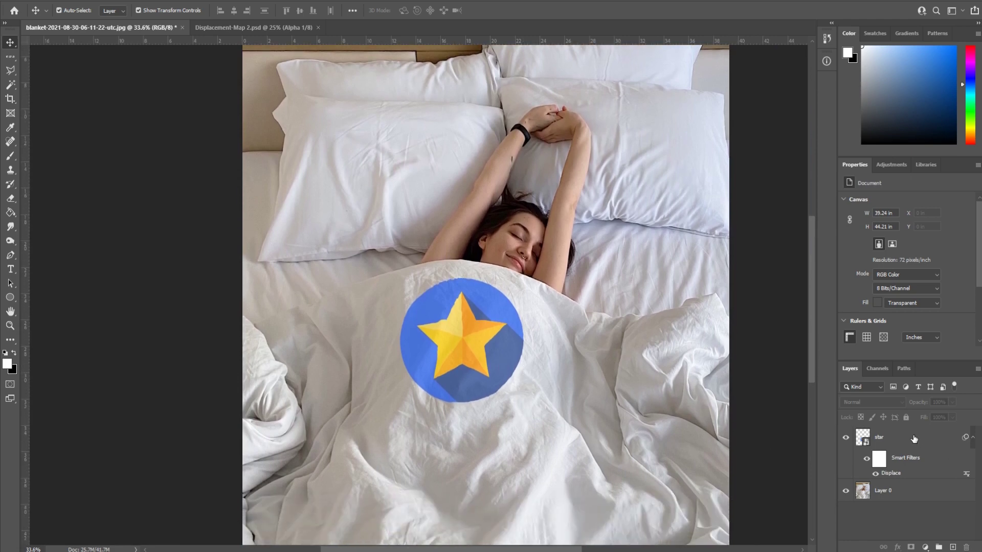
Set the star layer's blend mode to Linear Burn.
{"action": "left_click", "coordinate": [914, 439]}
{"action": "left_click", "coordinate": [898, 403]}
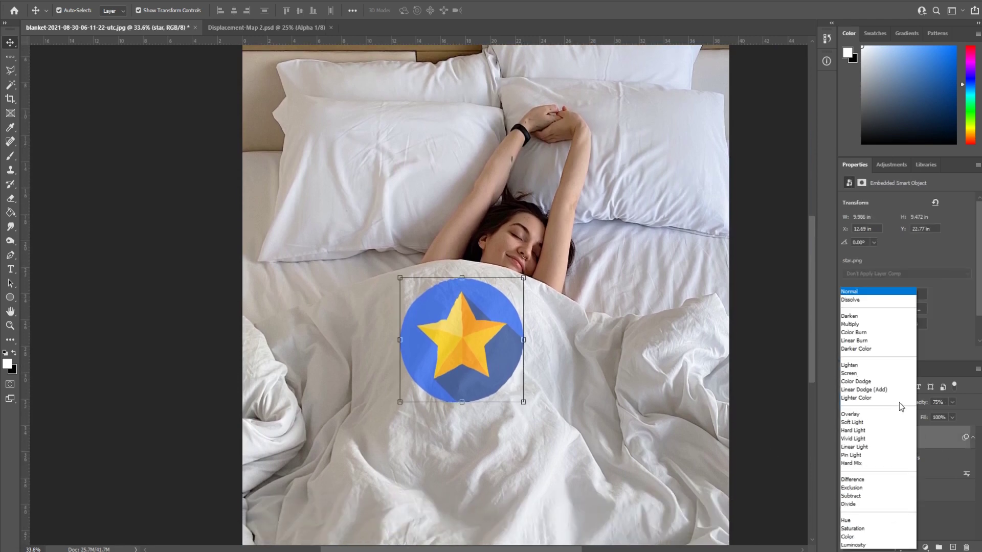
{"action": "left_click", "coordinate": [876, 342]}
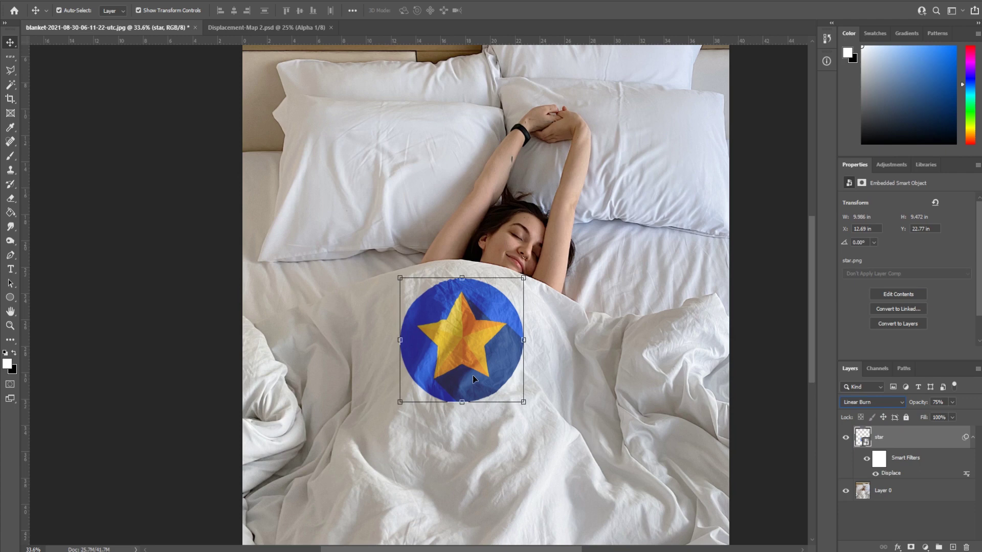
{"action": "left_click", "coordinate": [596, 364]}
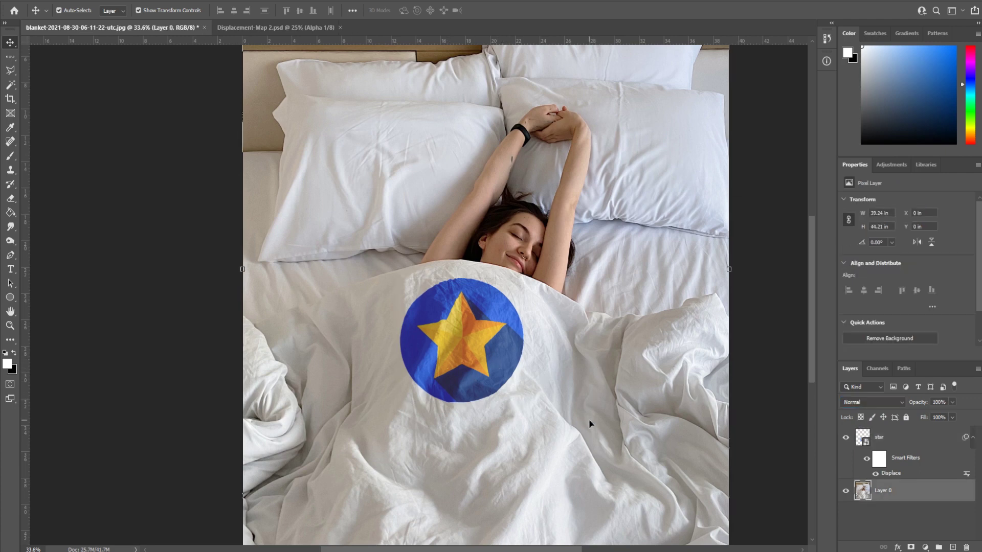
{"action": "scroll", "coordinate": [583, 417], "scroll_direction": "down", "scroll_amount": 3}
{"action": "scroll", "coordinate": [526, 368], "scroll_direction": "up", "scroll_amount": 2}
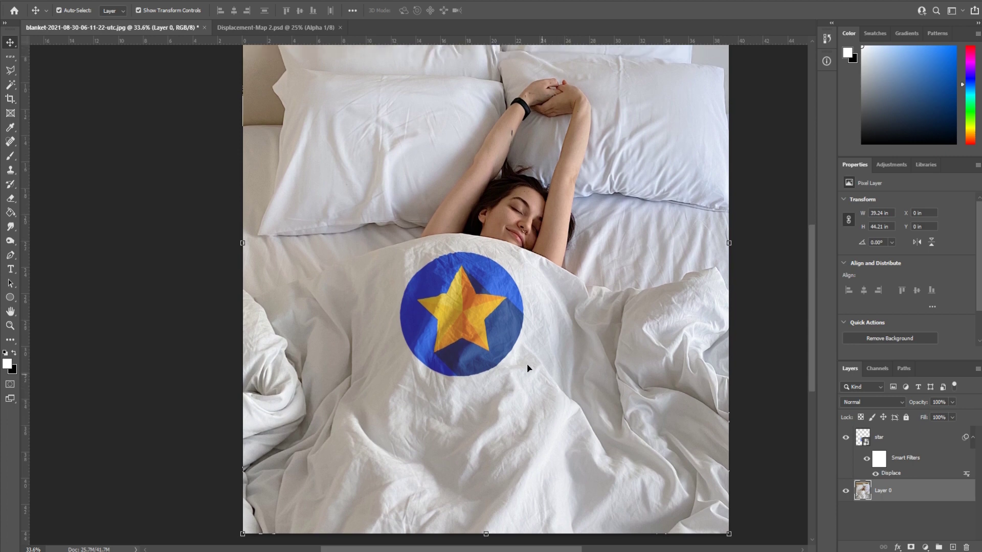
{"action": "scroll", "coordinate": [481, 347], "scroll_direction": "down", "scroll_amount": 1}
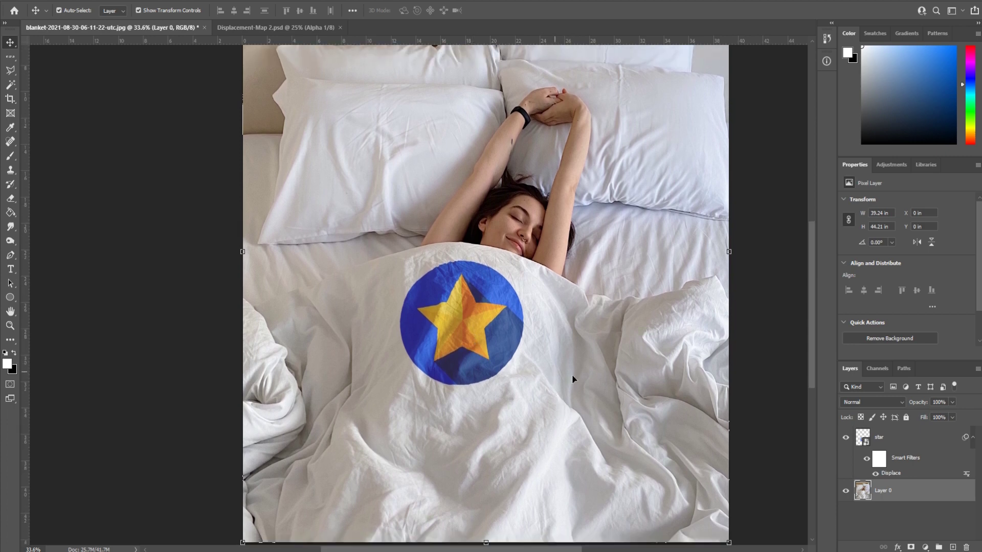
Reselect the star layer, drop its opacity to 66%, and open its blending options.
{"action": "key", "text": "alt+bracketright"}
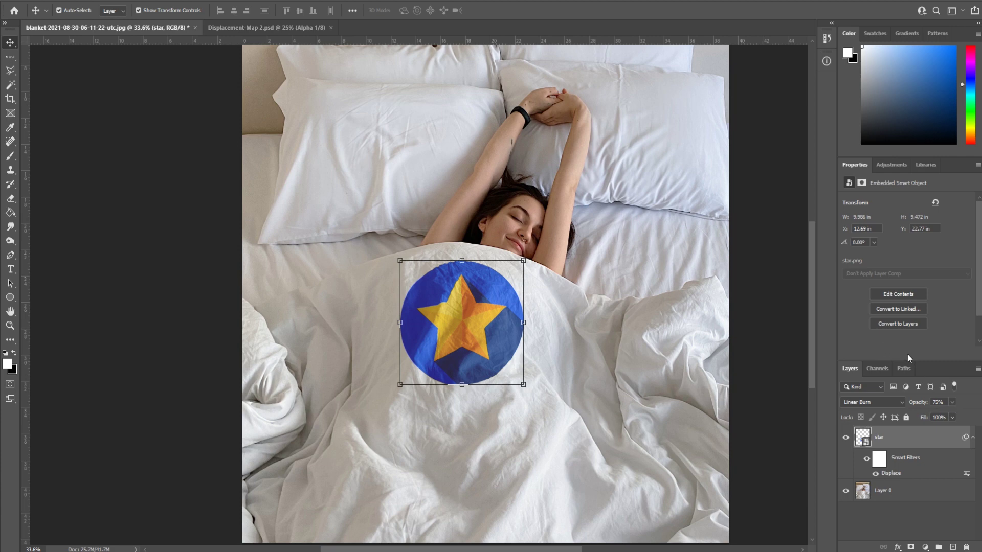
{"action": "left_click", "coordinate": [892, 165]}
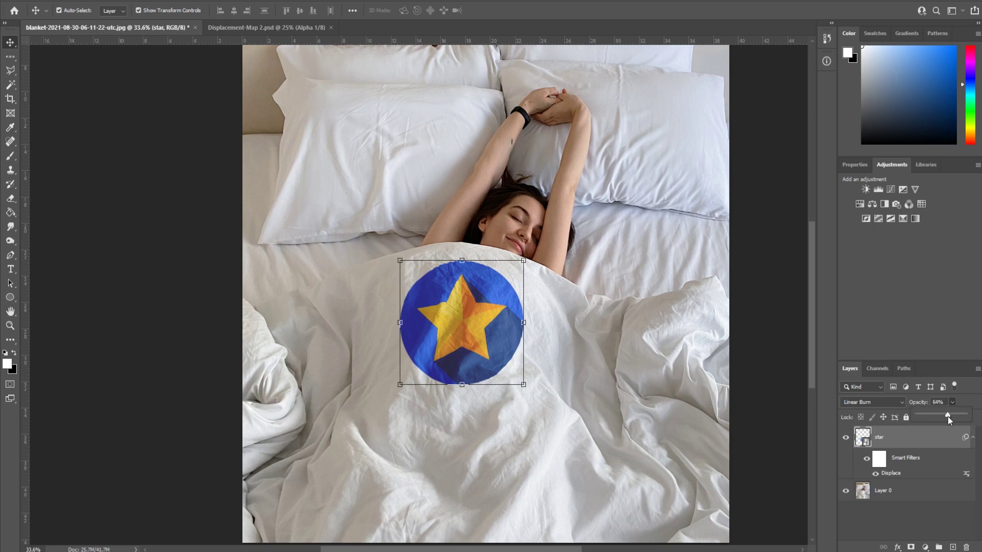
{"action": "left_click_drag", "start_coordinate": [947, 416], "coordinate": [949, 416]}
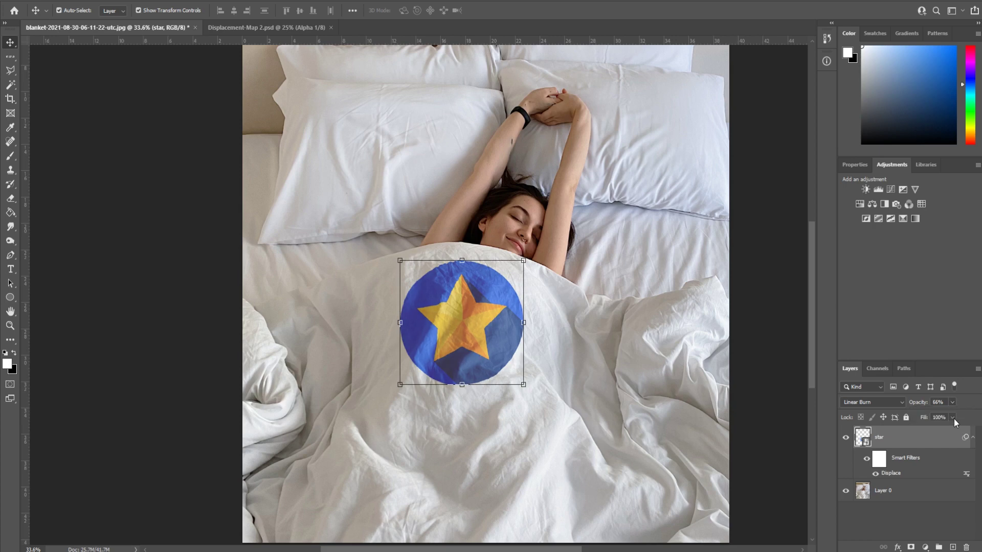
{"action": "right_click", "coordinate": [880, 445]}
In the star's Blending Options, split the Underlying Layer white Blend If slider at 222/255.
{"action": "left_click", "coordinate": [790, 72]}
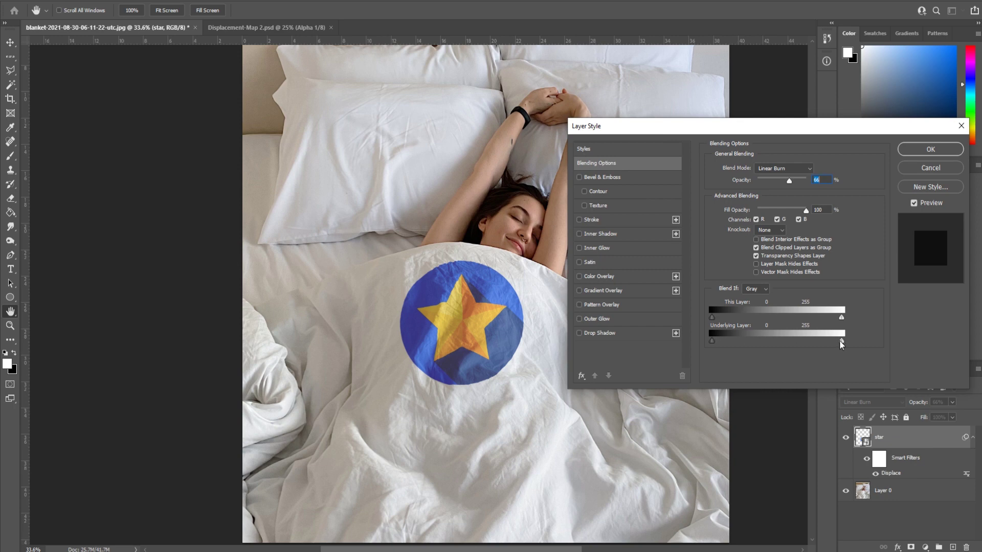
{"action": "mouse_move", "coordinate": [840, 341]}
{"action": "left_mouse_down"}
{"action": "mouse_move", "coordinate": [806, 342]}
{"action": "mouse_move", "coordinate": [831, 351]}
{"action": "mouse_move", "coordinate": [808, 354]}
{"action": "mouse_move", "coordinate": [847, 349]}
{"action": "left_mouse_up"}
{"action": "key", "text": "alt"}
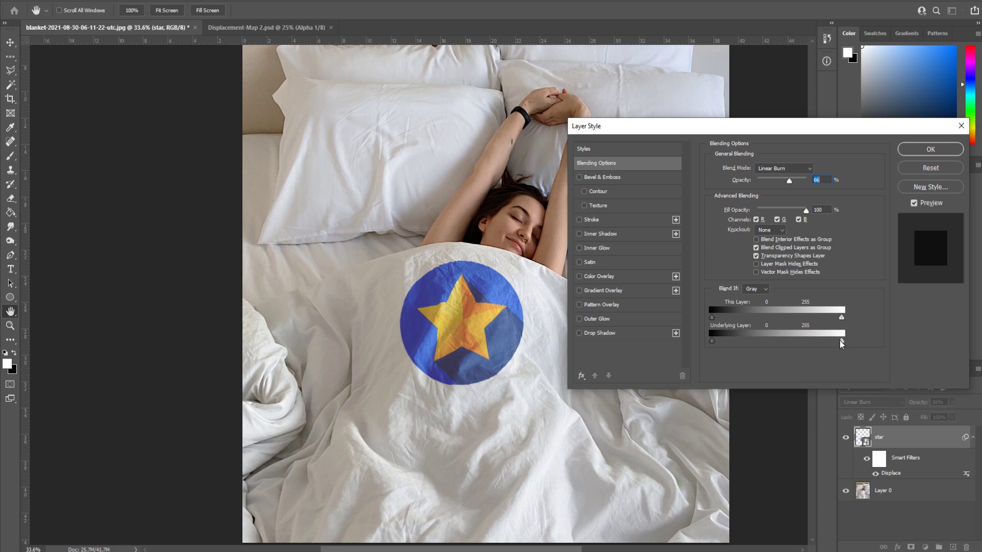
{"action": "left_click_drag", "start_coordinate": [841, 344], "coordinate": [825, 350]}
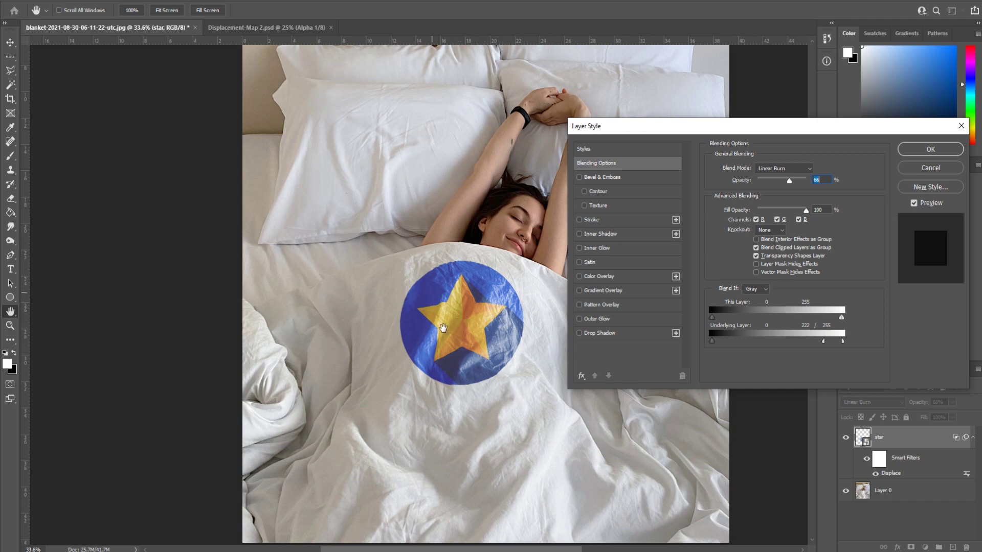
Apply the layer style and lower the star layer's opacity to 41%.
{"action": "left_click", "coordinate": [943, 152]}
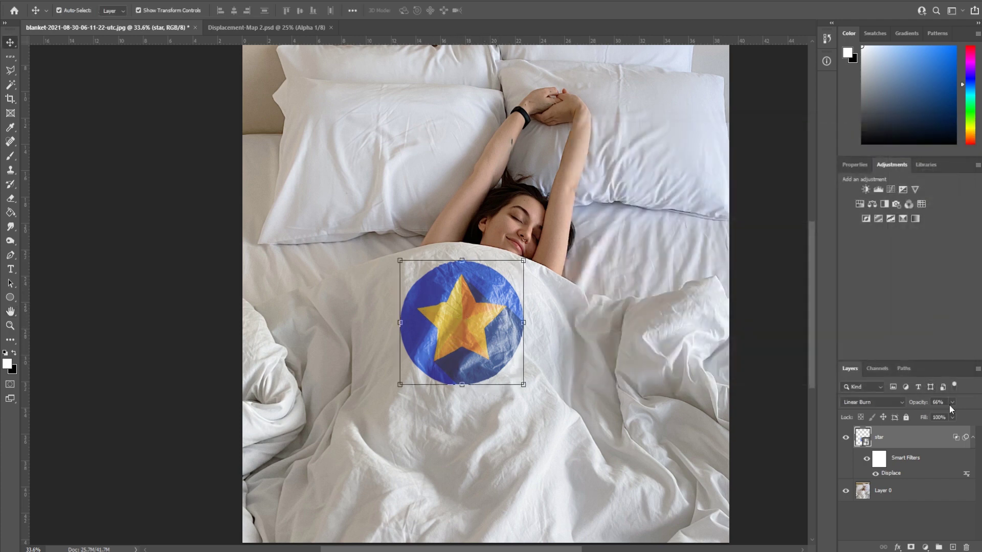
{"action": "left_click_drag", "start_coordinate": [945, 414], "coordinate": [940, 415]}
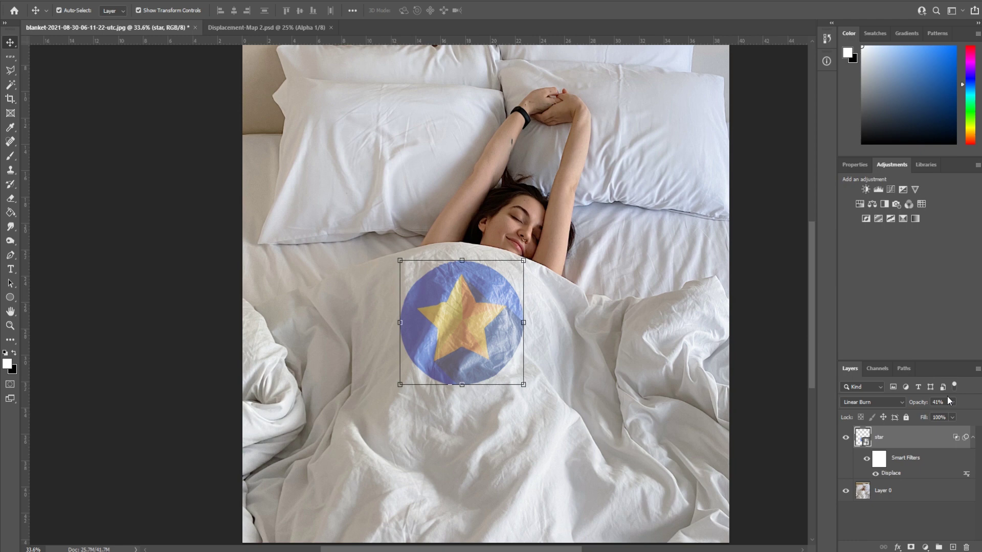
{"action": "left_click", "coordinate": [516, 359]}
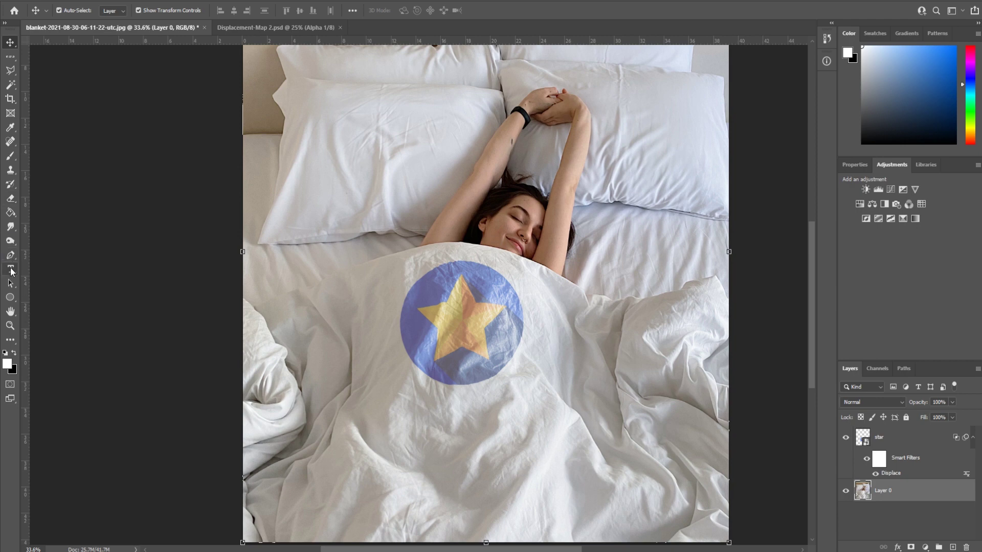
Add the text 'CHOOSE OUR BEDS' on the blanket and move it centred below the star.
{"action": "left_click", "coordinate": [336, 486]}
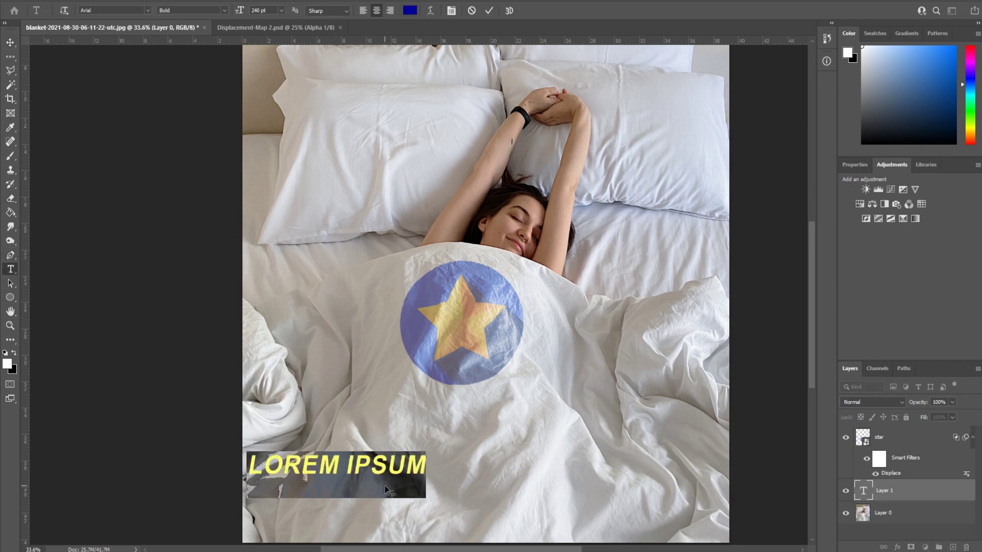
{"action": "type", "text": "CHOOSE OUR"}
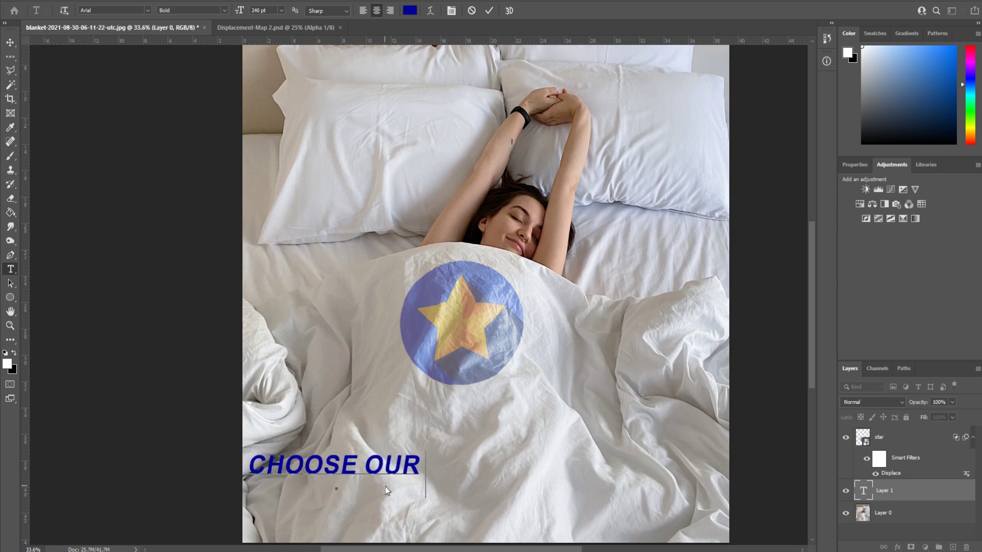
{"action": "type", "text": " BEDS"}
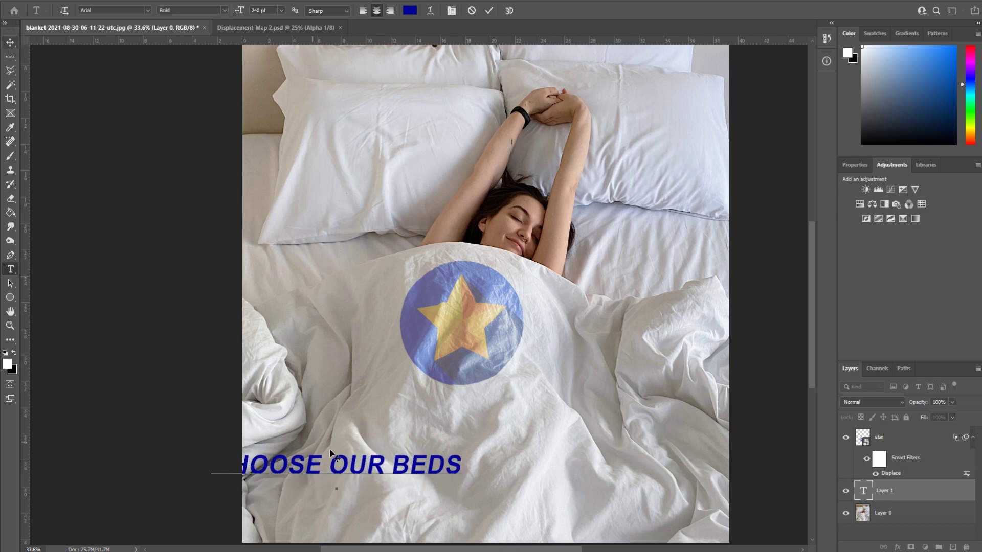
{"action": "left_click", "coordinate": [10, 42]}
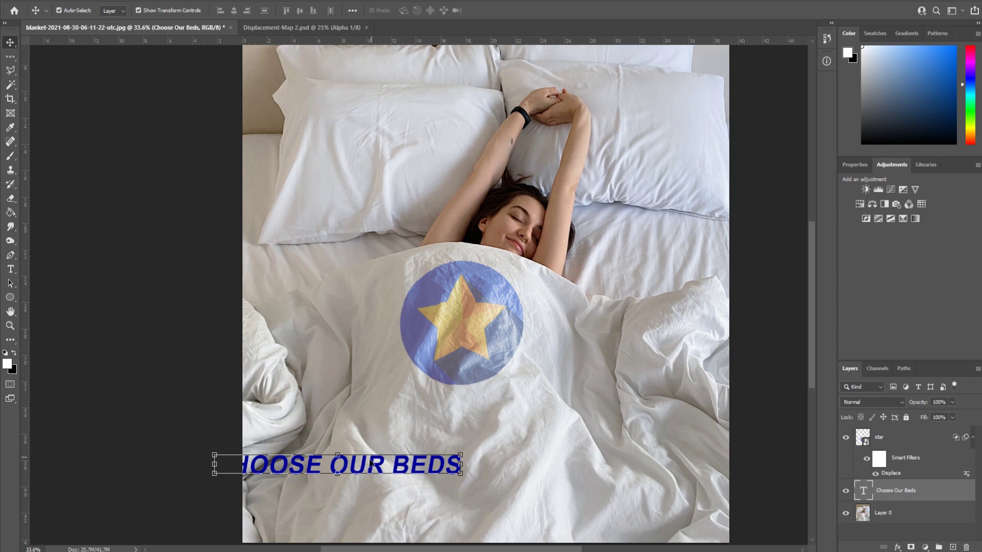
{"action": "left_click_drag", "start_coordinate": [426, 477], "coordinate": [492, 467]}
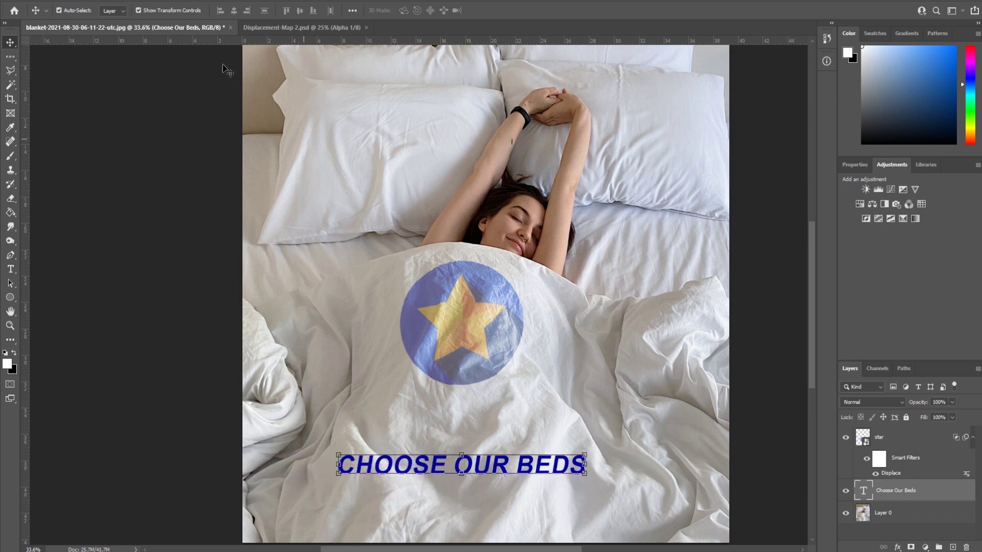
{"action": "left_click", "coordinate": [148, 1]}
Convert the text to a smart object and Displace it at scale 15/15 using Displacement-Map 2.psd.
{"action": "mouse_move", "coordinate": [161, 177]}
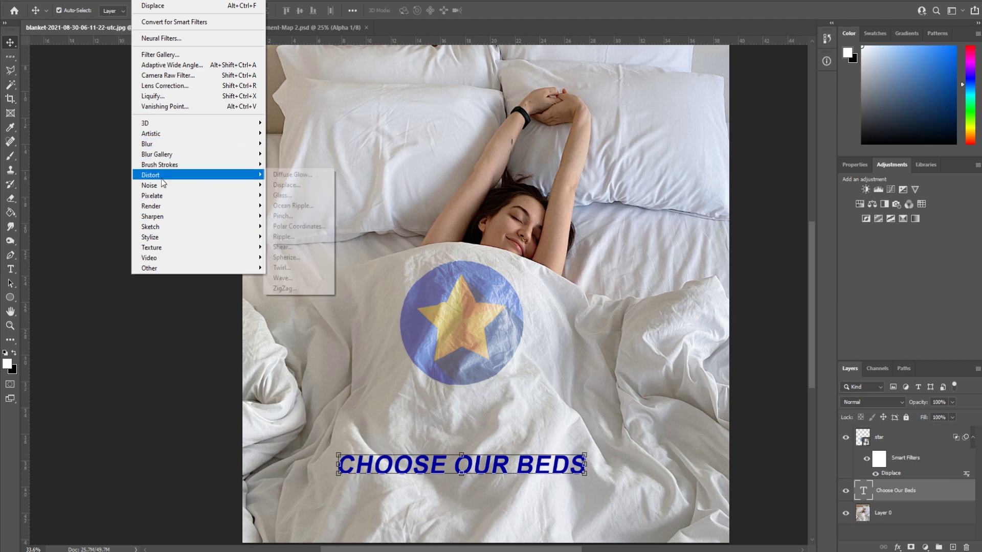
{"action": "left_click", "coordinate": [293, 186]}
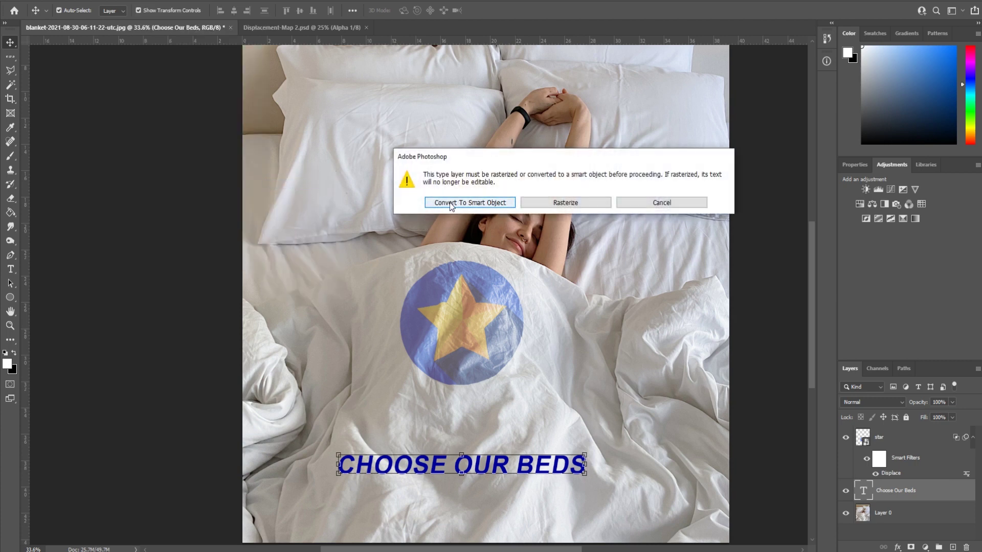
{"action": "left_click", "coordinate": [446, 203]}
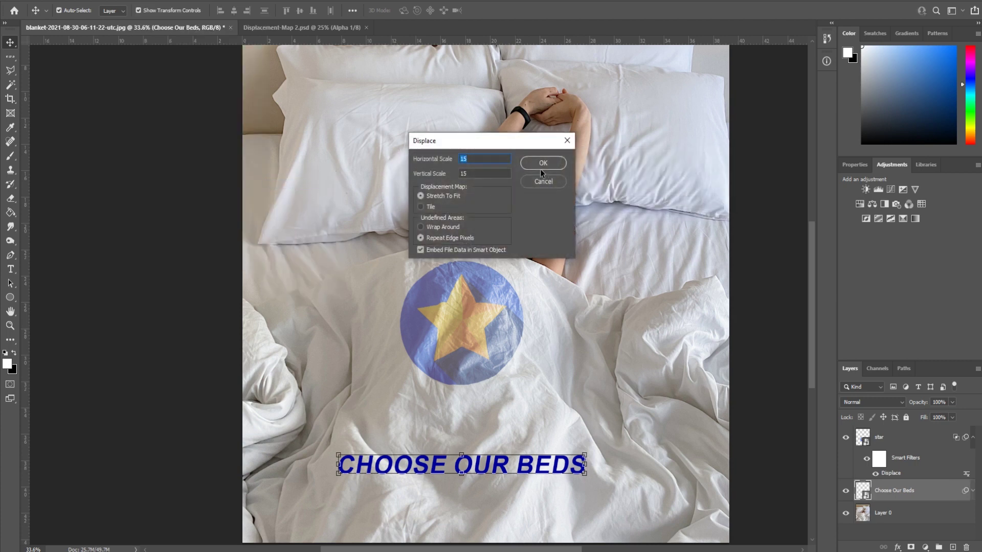
{"action": "left_click", "coordinate": [544, 166]}
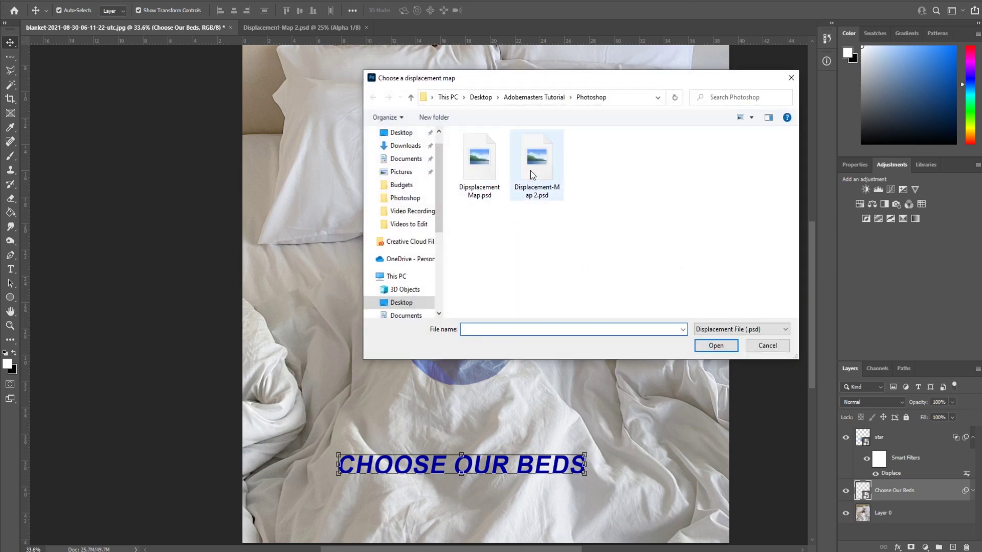
{"action": "left_click", "coordinate": [532, 174]}
{"action": "left_click", "coordinate": [705, 350]}
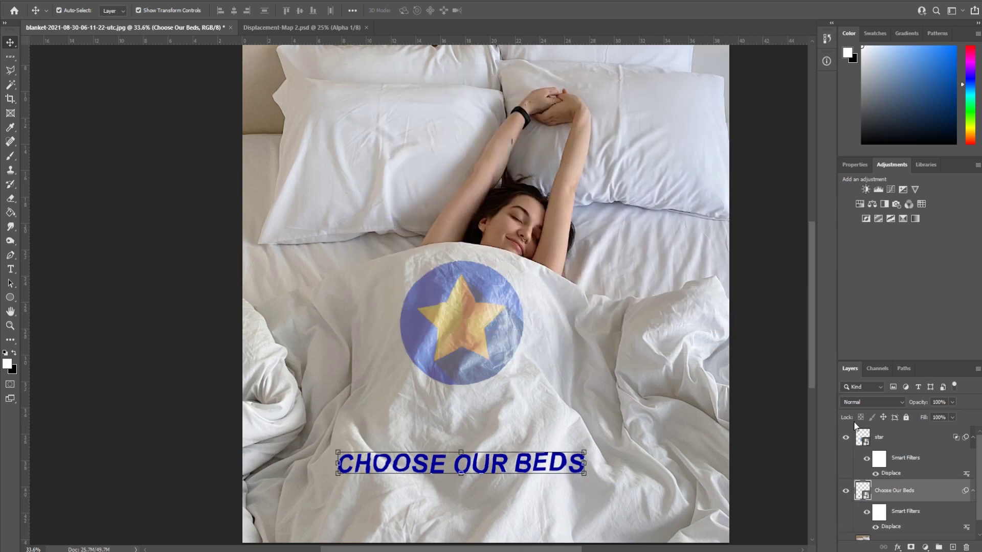
Set the text layer's blend mode to Linear Burn at 68% opacity.
{"action": "left_click", "coordinate": [900, 405]}
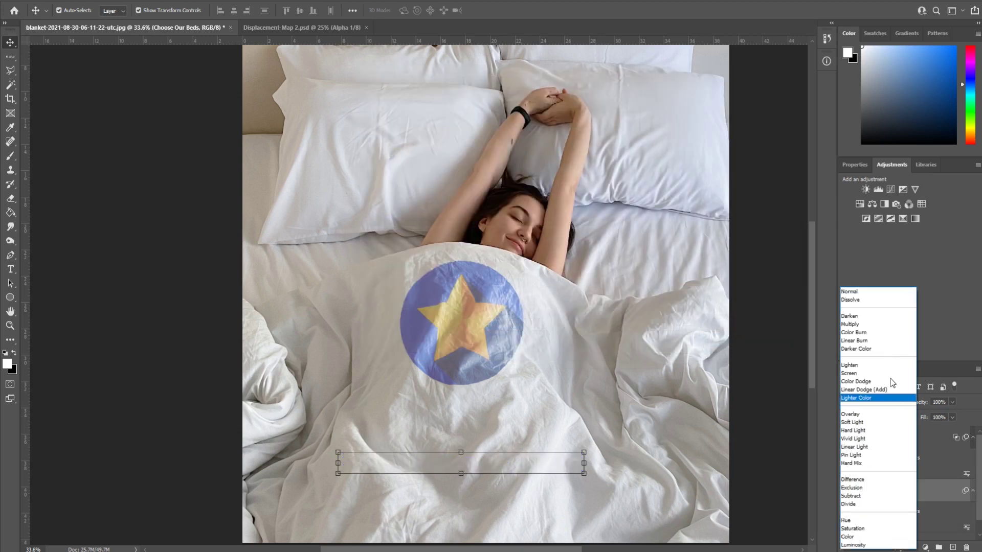
{"action": "left_click", "coordinate": [875, 339]}
{"action": "scroll", "coordinate": [910, 491], "scroll_direction": "down", "scroll_amount": 1}
{"action": "left_click", "coordinate": [952, 403]}
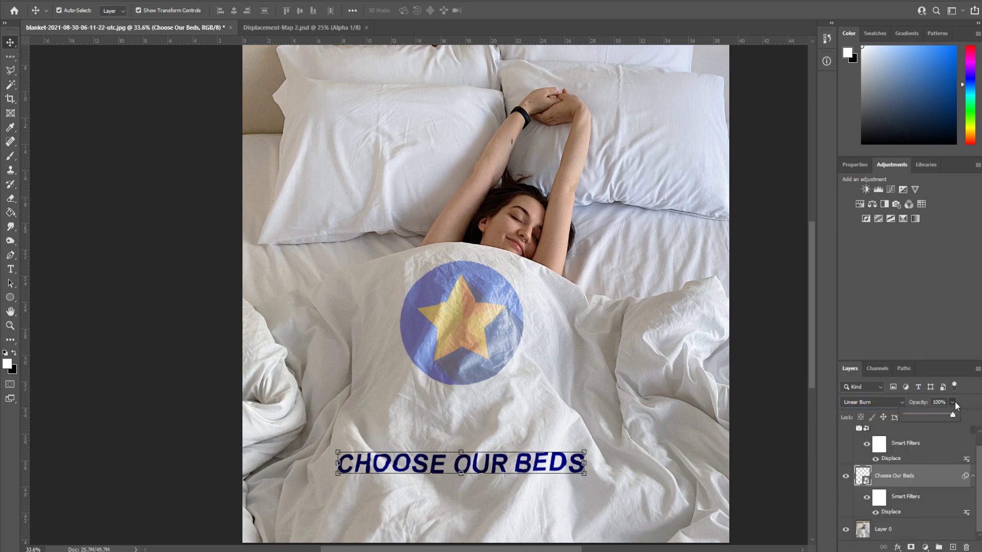
{"action": "left_click", "coordinate": [950, 391]}
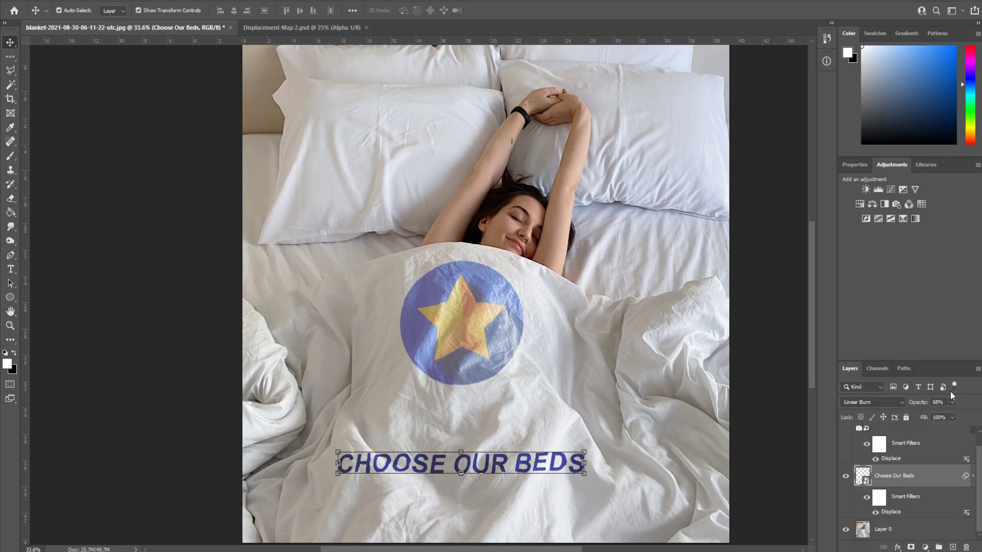
Split the text's Underlying Layer white Blend If slider at 210/255, then hide the text to compare.
{"action": "right_click", "coordinate": [894, 480]}
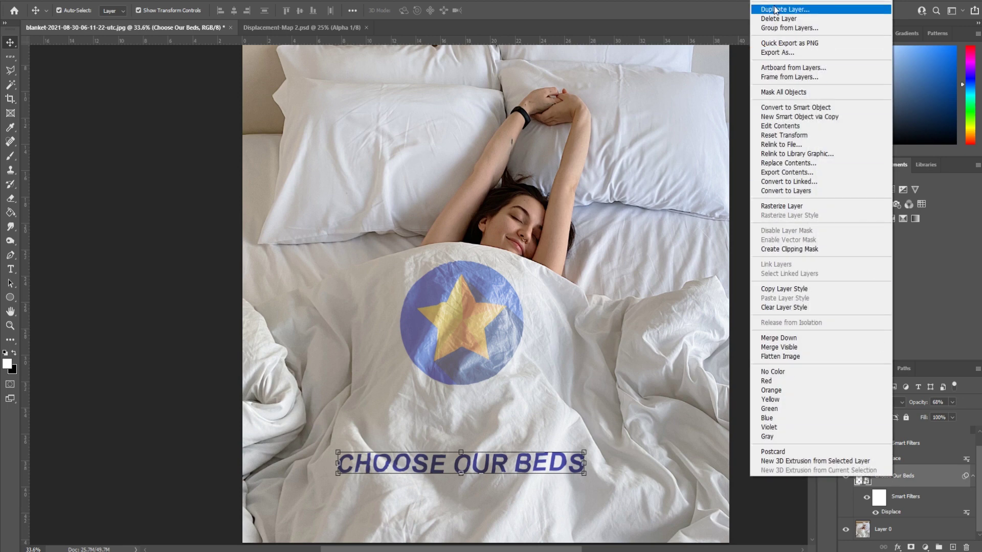
{"action": "left_click", "coordinate": [772, 29]}
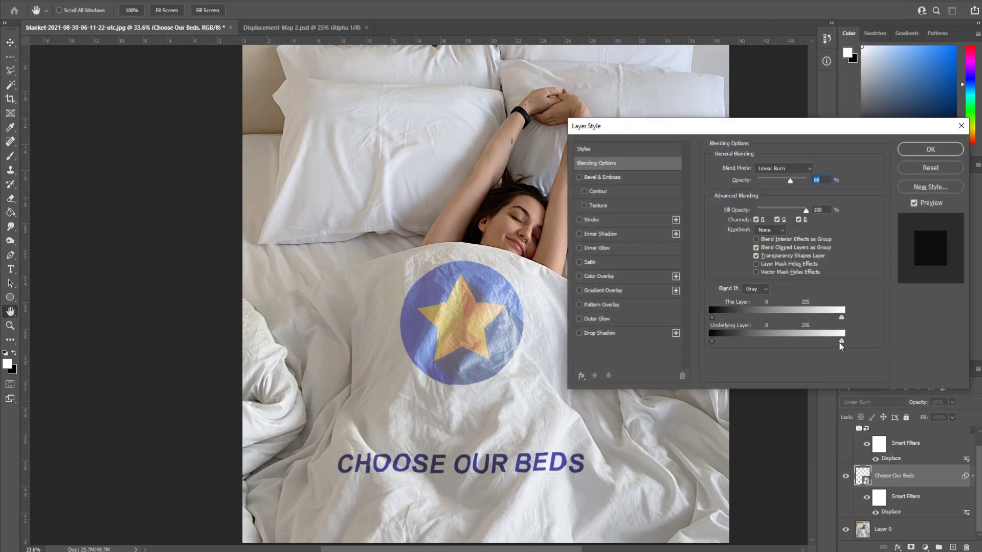
{"action": "left_click_drag", "start_coordinate": [834, 342], "coordinate": [822, 338]}
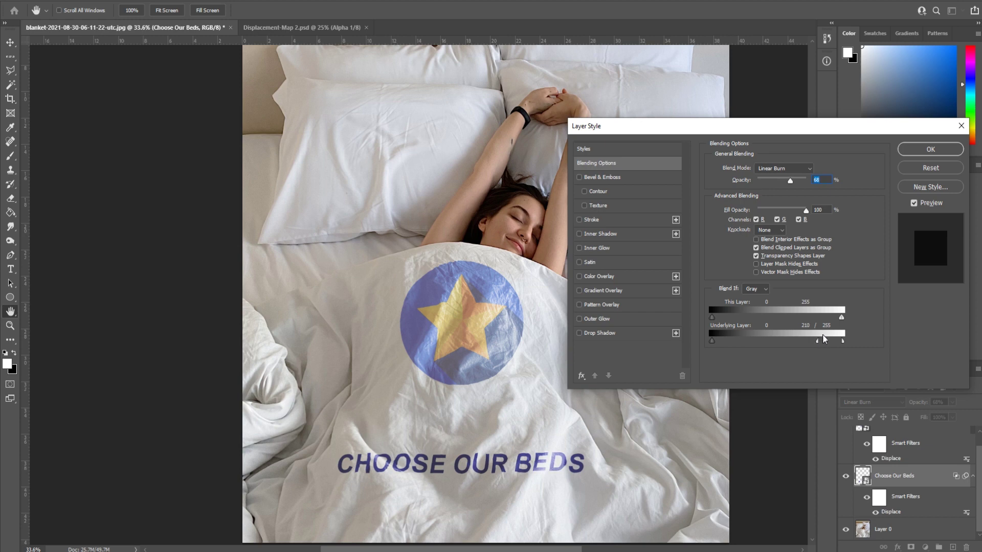
{"action": "key", "text": "Return"}
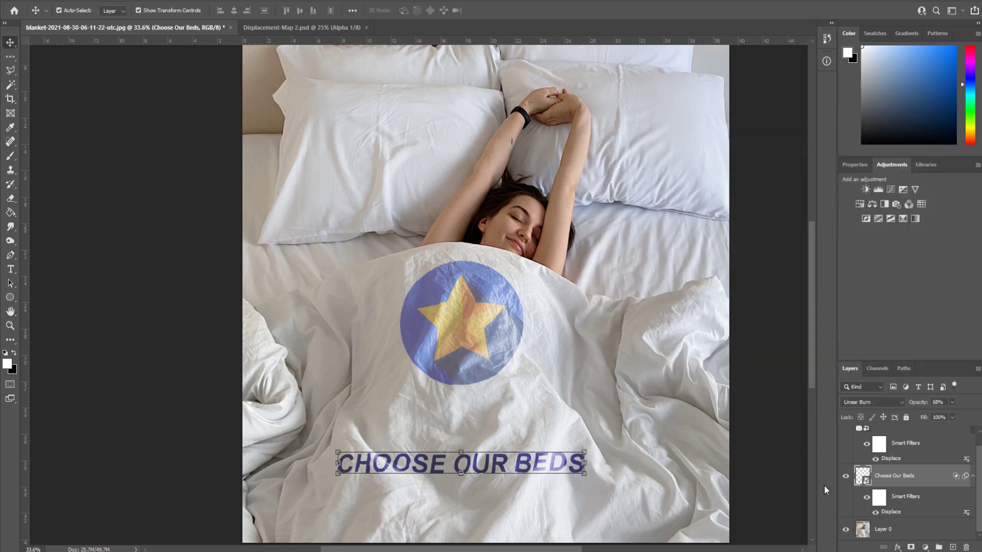
{"action": "left_click", "coordinate": [846, 476]}
{"action": "left_click", "coordinate": [845, 476]}
{"action": "left_click", "coordinate": [875, 512]}
{"action": "left_click", "coordinate": [874, 513]}
{"action": "left_click", "coordinate": [877, 462]}
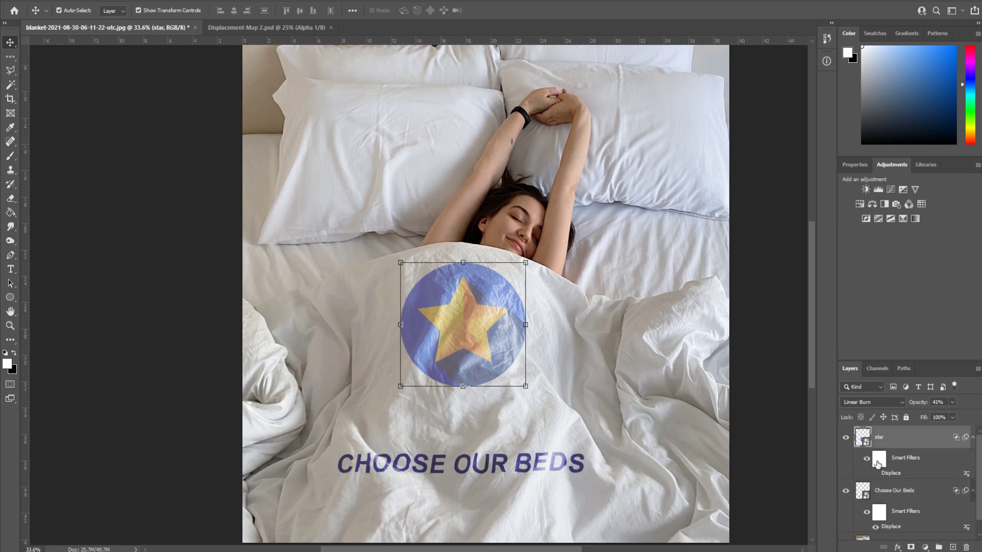
{"action": "left_click", "coordinate": [875, 473]}
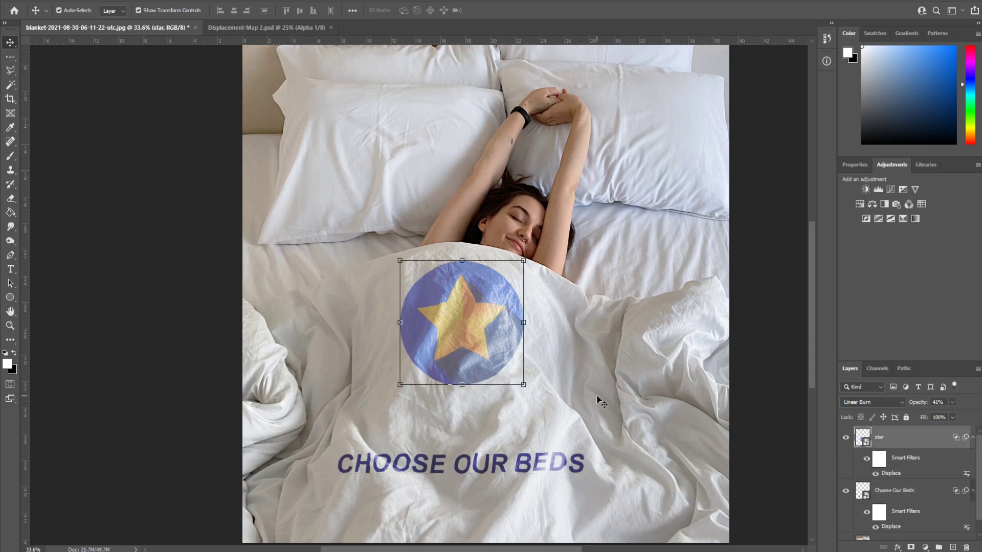
{"action": "left_click", "coordinate": [483, 473]}
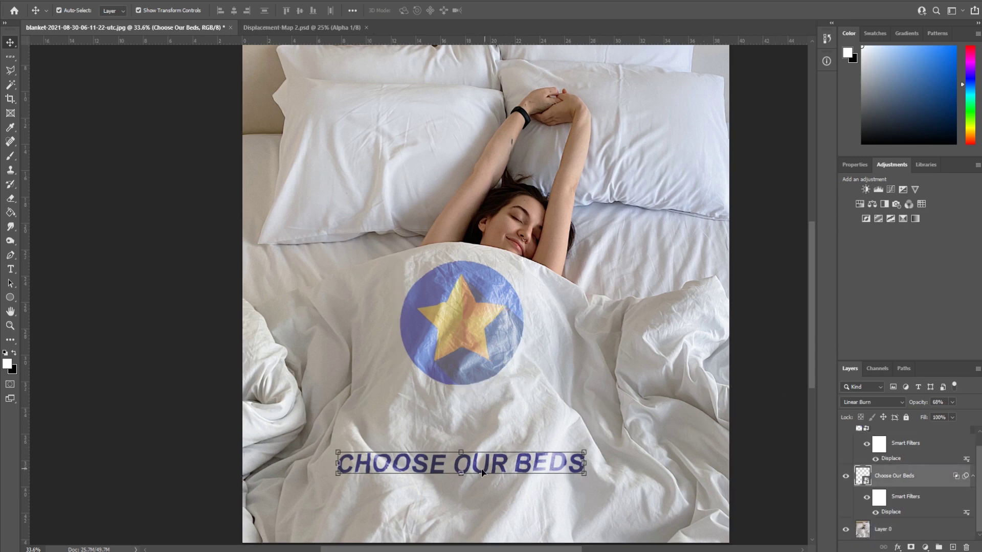
{"action": "mouse_move", "coordinate": [483, 473]}
{"action": "left_mouse_down"}
{"action": "mouse_move", "coordinate": [515, 466]}
{"action": "mouse_move", "coordinate": [490, 466]}
{"action": "left_mouse_up"}
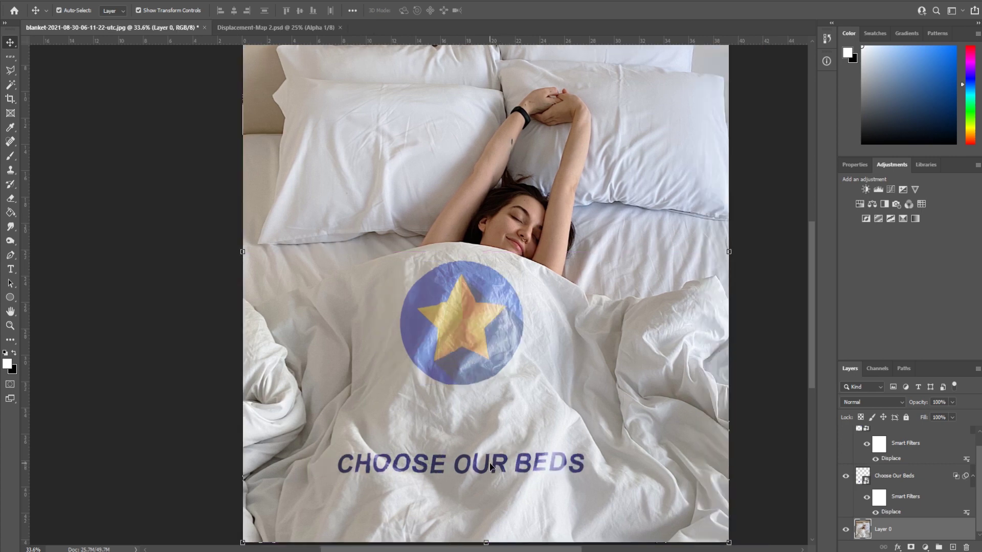
Undo the accidental photo move, lock Layer 0 completely, and shift the text further right.
{"action": "left_click", "coordinate": [897, 478]}
{"action": "left_click_drag", "start_coordinate": [480, 466], "coordinate": [514, 465]}
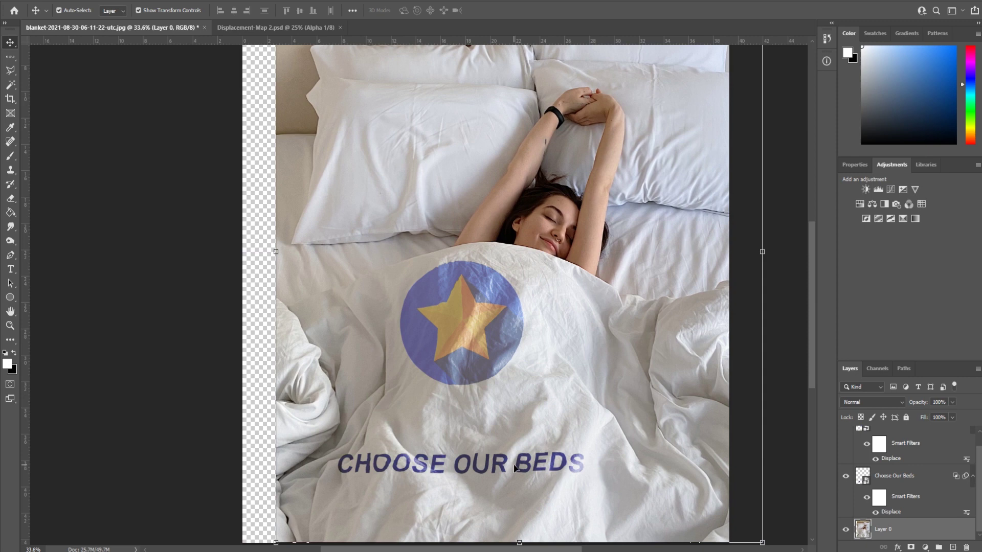
{"action": "key", "text": "ctrl+z"}
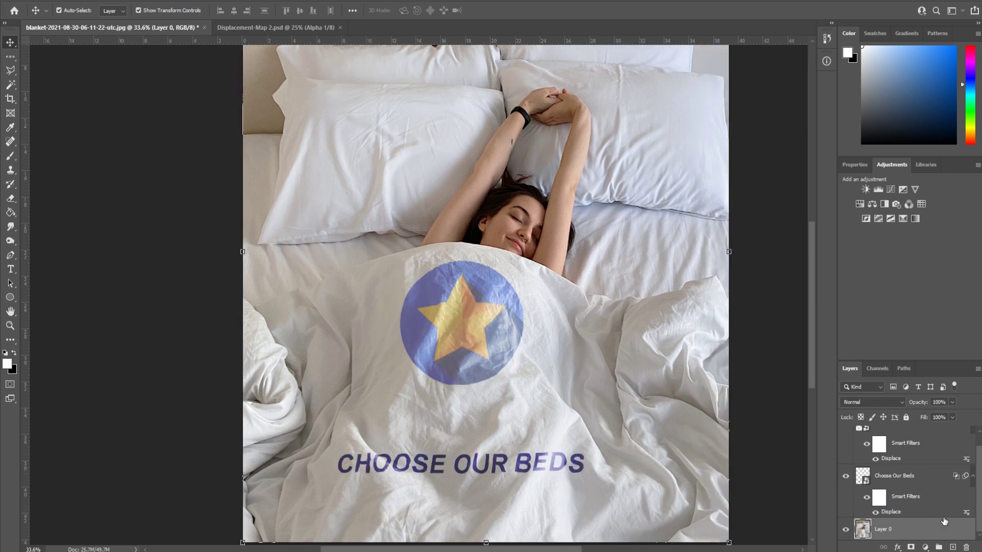
{"action": "right_click", "coordinate": [920, 533]}
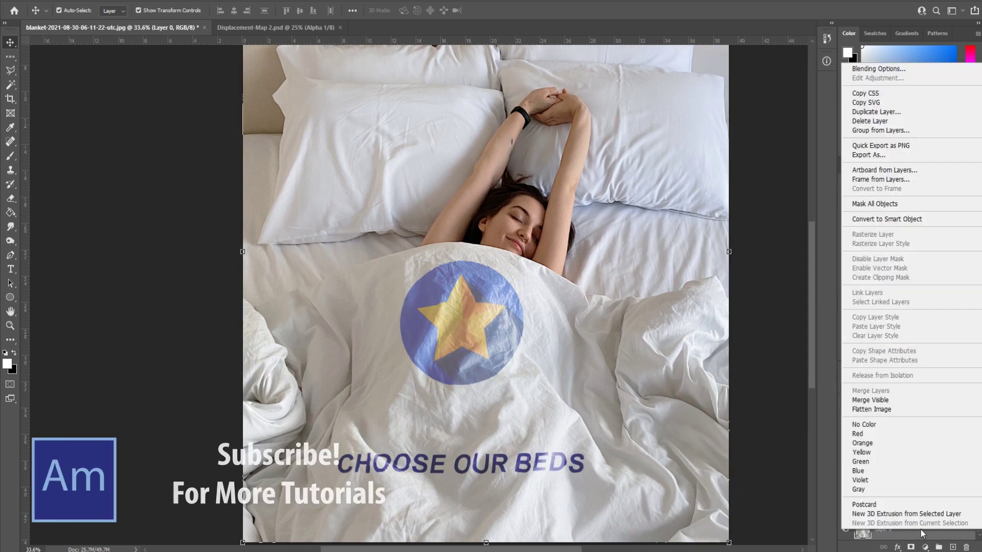
{"action": "key", "text": "Escape"}
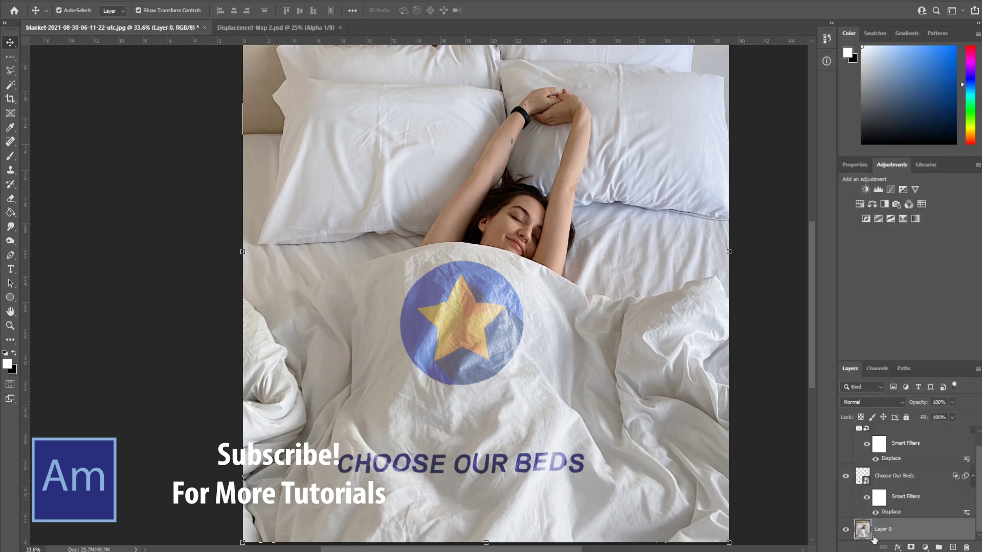
{"action": "left_click", "coordinate": [905, 418]}
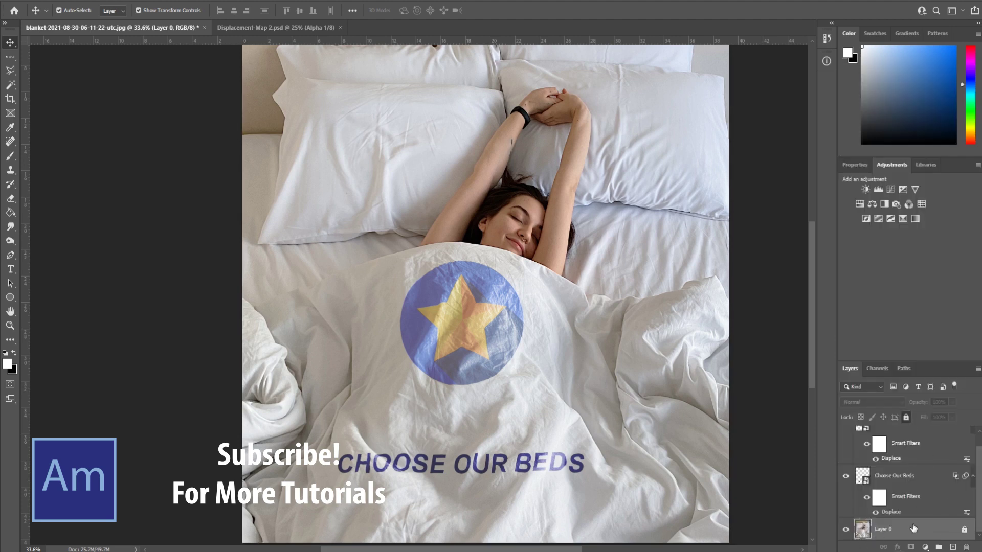
{"action": "left_click", "coordinate": [483, 467]}
{"action": "left_click_drag", "start_coordinate": [483, 467], "coordinate": [564, 472]}
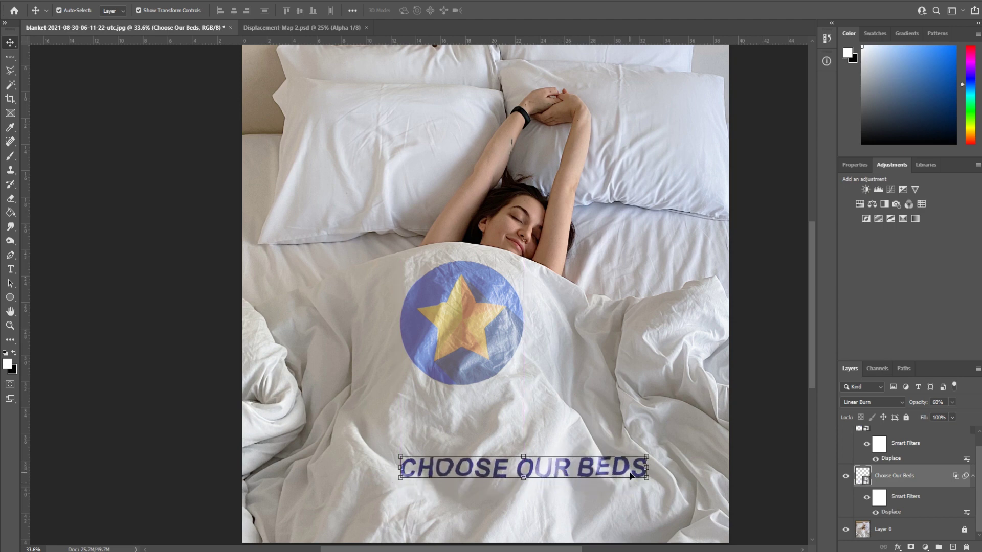
Re-edit the text's Displace smart filter at scale 15, reapplying Displacement-Map 2.psd.
{"action": "right_click", "coordinate": [899, 509]}
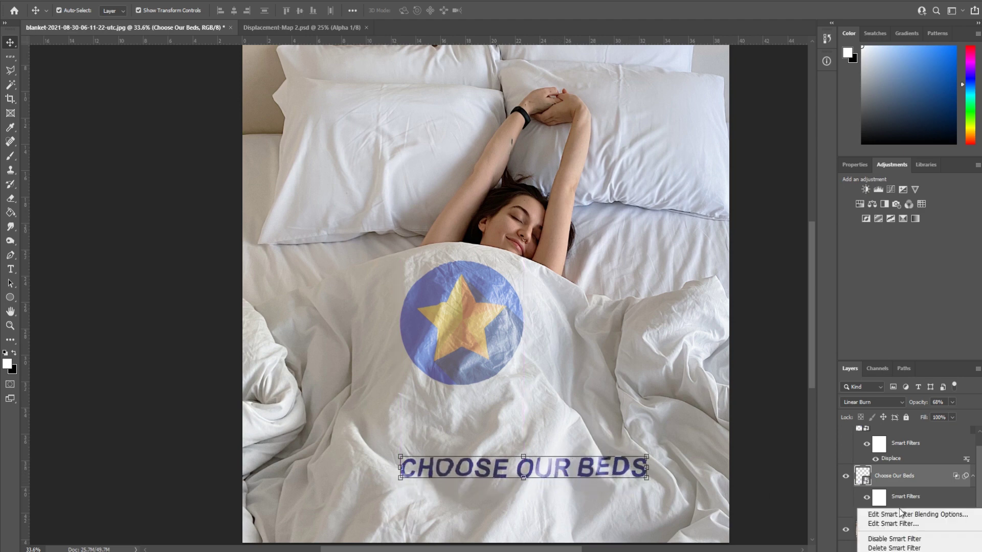
{"action": "left_click", "coordinate": [901, 525]}
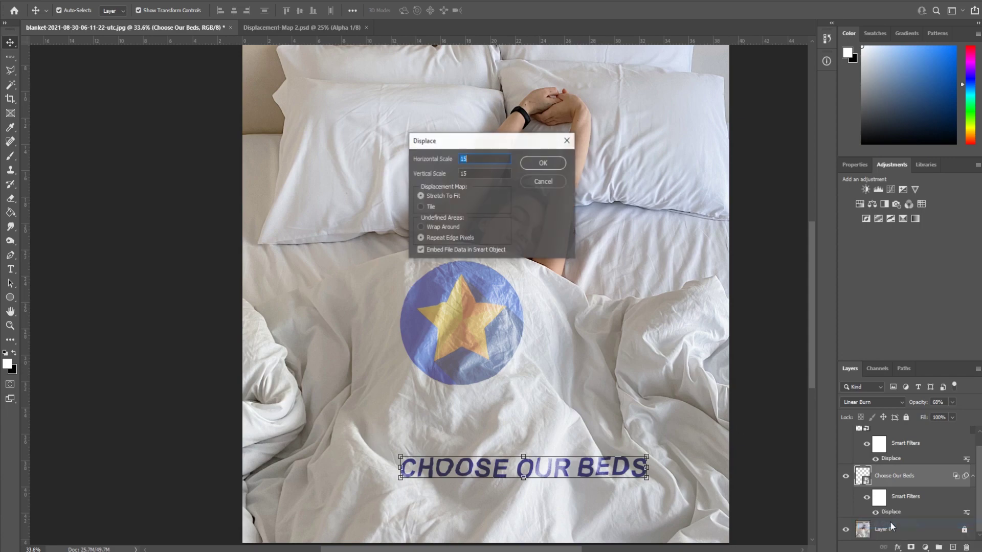
{"action": "left_click", "coordinate": [559, 166]}
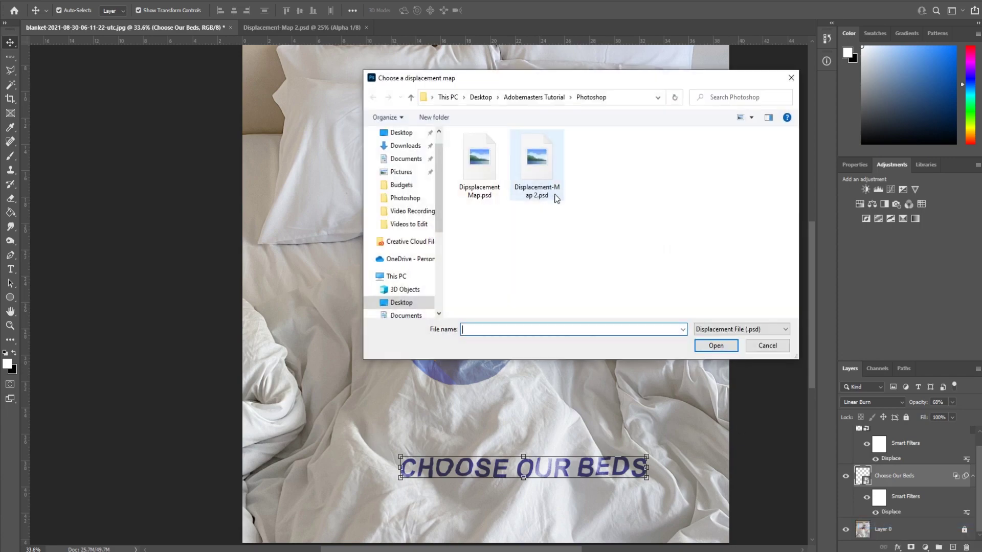
{"action": "left_click", "coordinate": [554, 193]}
{"action": "left_click", "coordinate": [713, 348]}
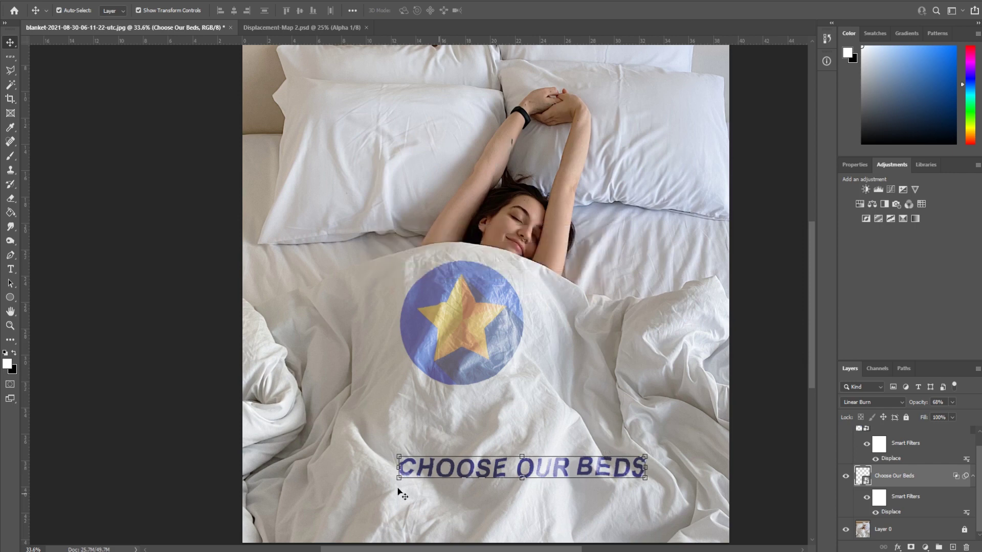
{"action": "left_click", "coordinate": [769, 466]}
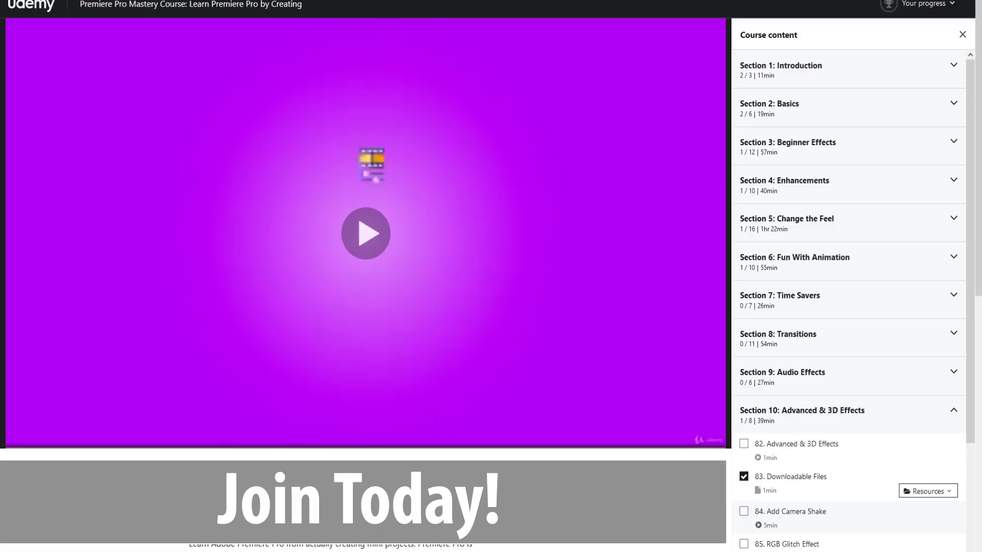
Expand Section 1, Section 3: Beginner Effects and Section 4: Enhancements in the course content.
{"action": "left_click", "coordinate": [858, 77]}
{"action": "left_click", "coordinate": [870, 238]}
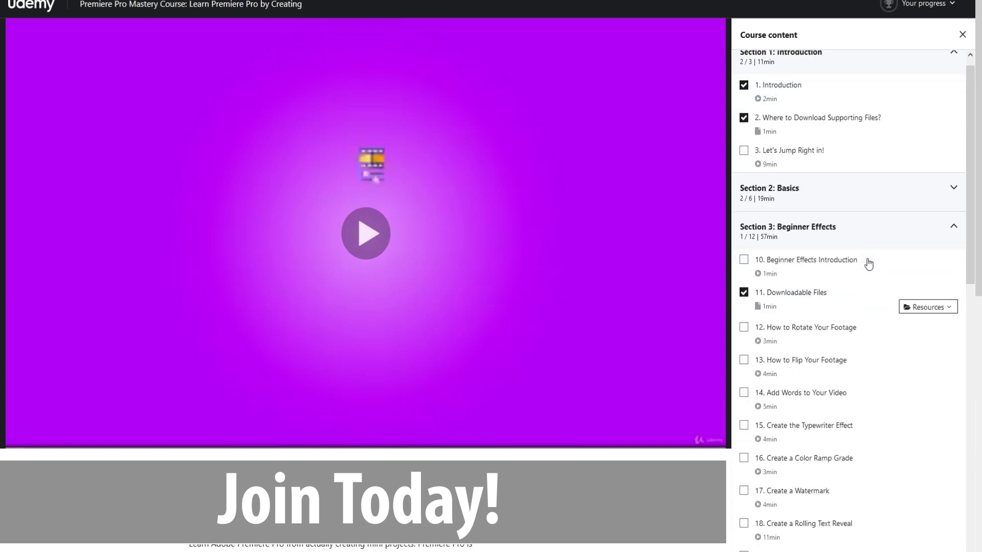
{"action": "scroll", "coordinate": [859, 271], "scroll_direction": "down", "scroll_amount": 7}
{"action": "scroll", "coordinate": [824, 276], "scroll_direction": "down", "scroll_amount": 1}
{"action": "left_click", "coordinate": [825, 235]}
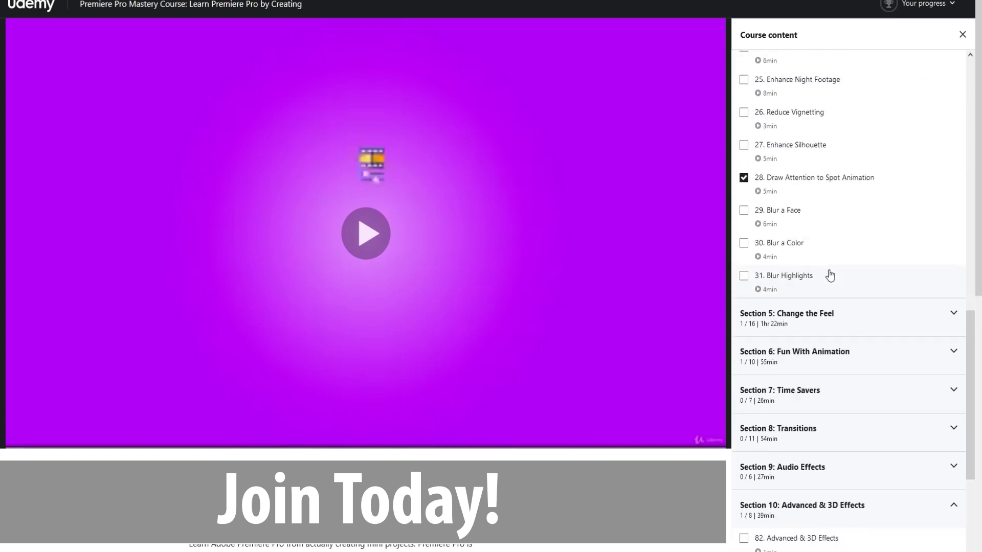
{"action": "scroll", "coordinate": [649, 278], "scroll_direction": "down", "scroll_amount": 2}
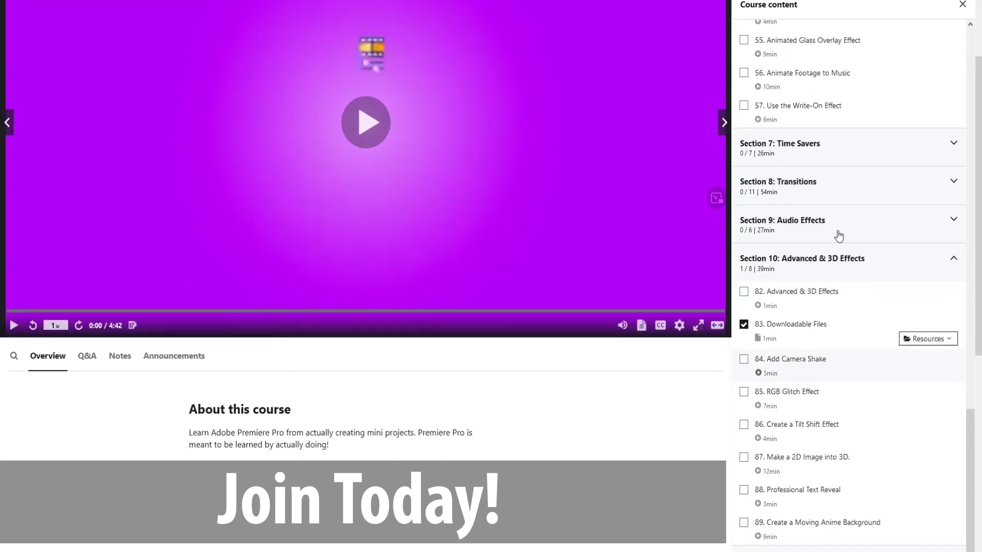